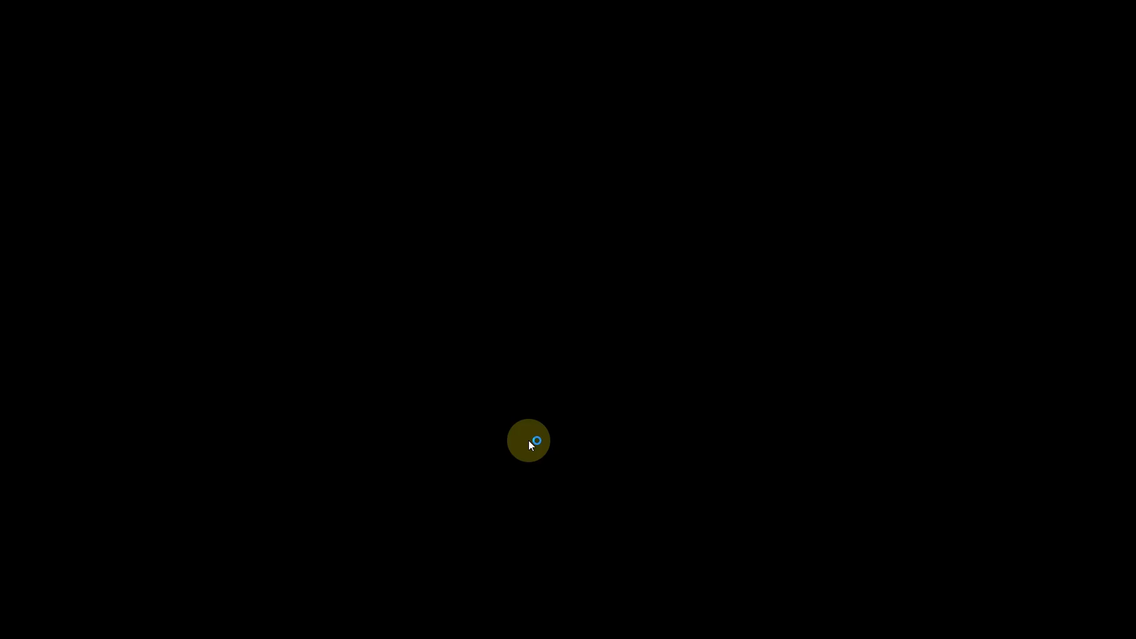
- Install XAMPP with the default components in C:\xampp and finish the setup with the Control Panel set to start
click(528, 440)
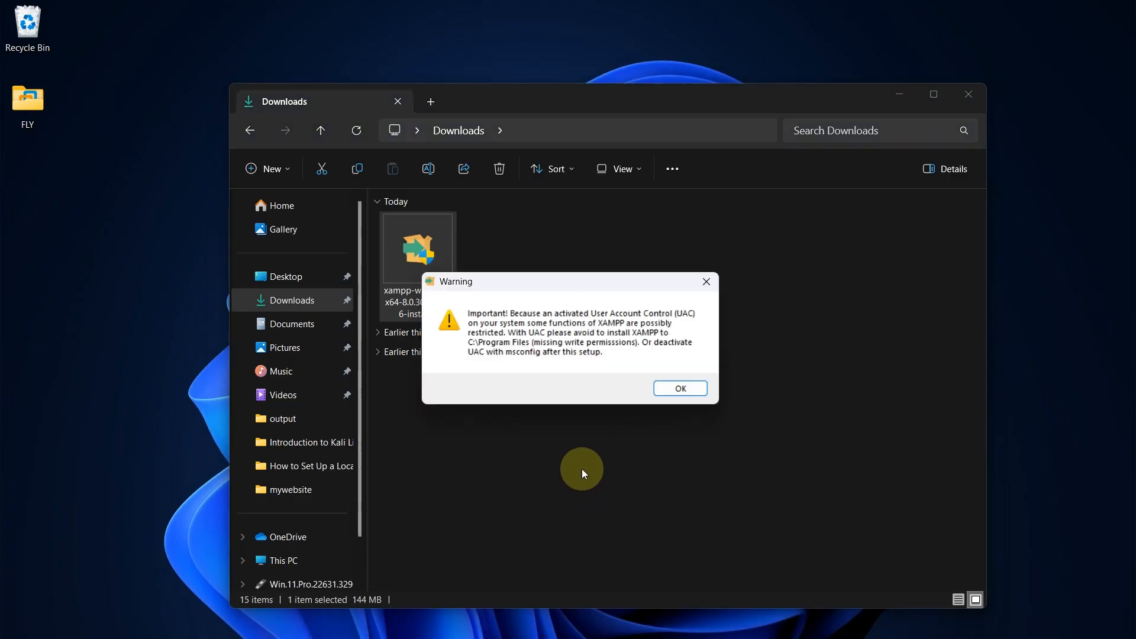
click(679, 388)
click(648, 470)
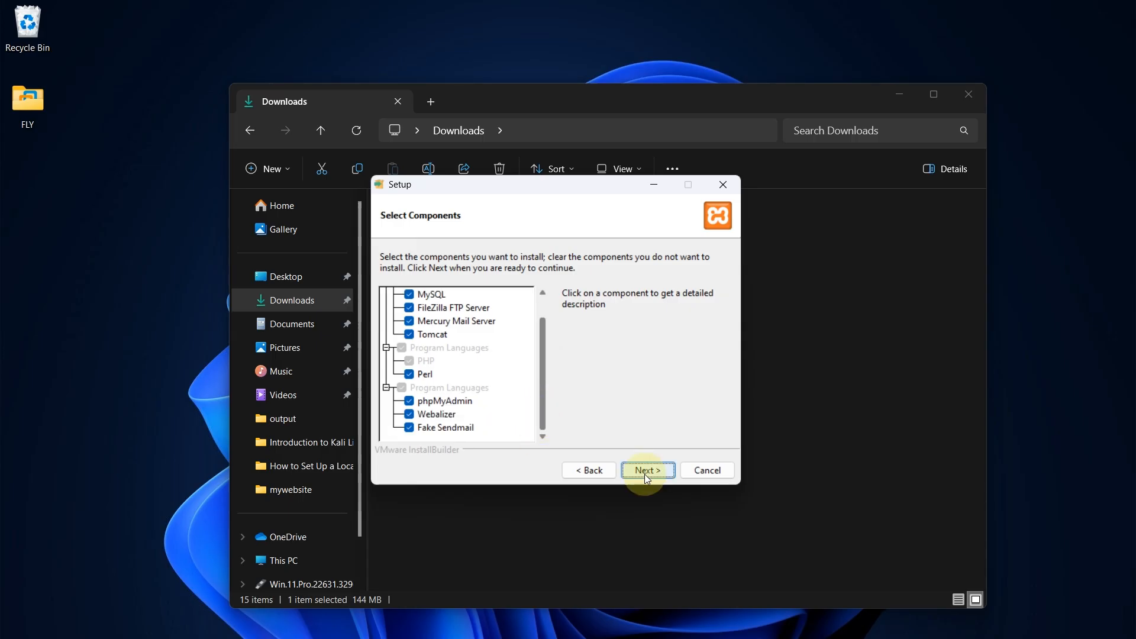
click(696, 547)
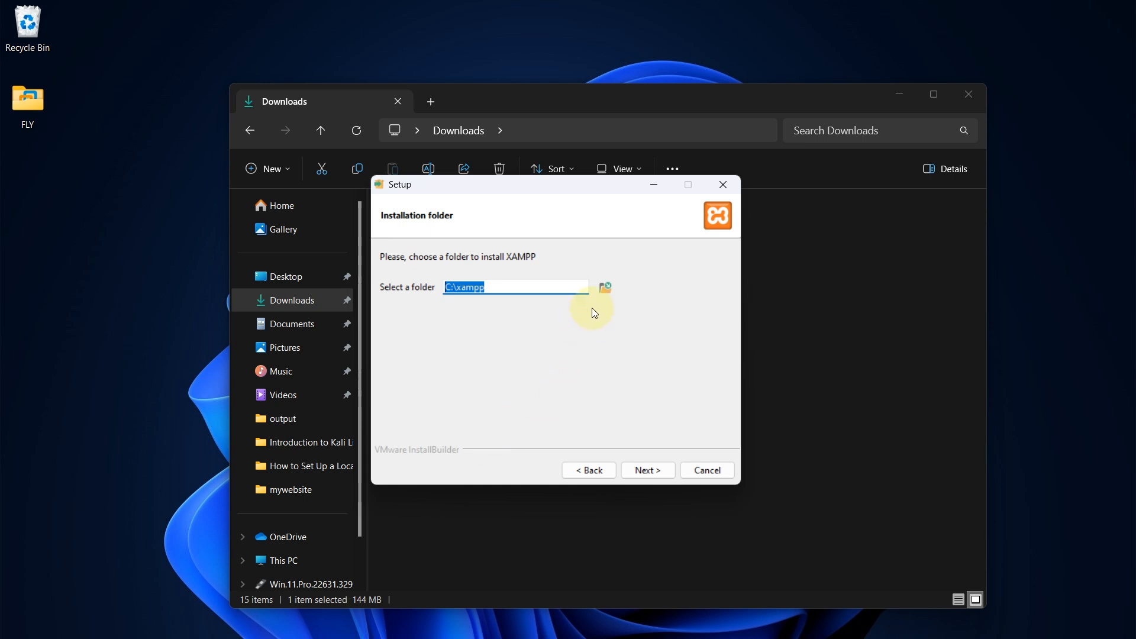
click(648, 470)
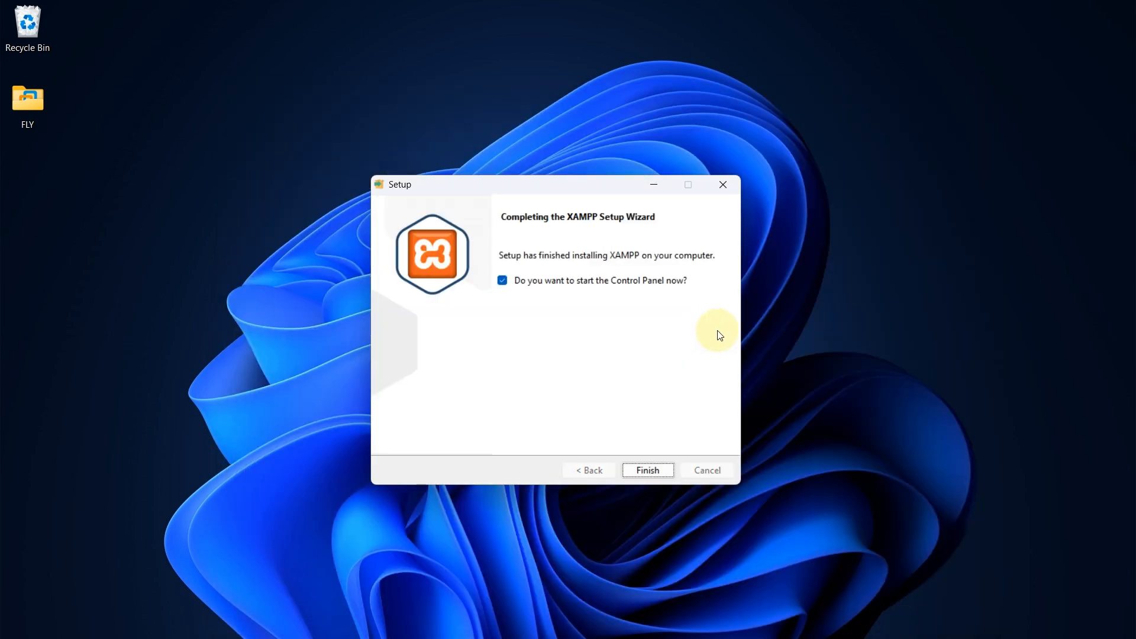
click(648, 471)
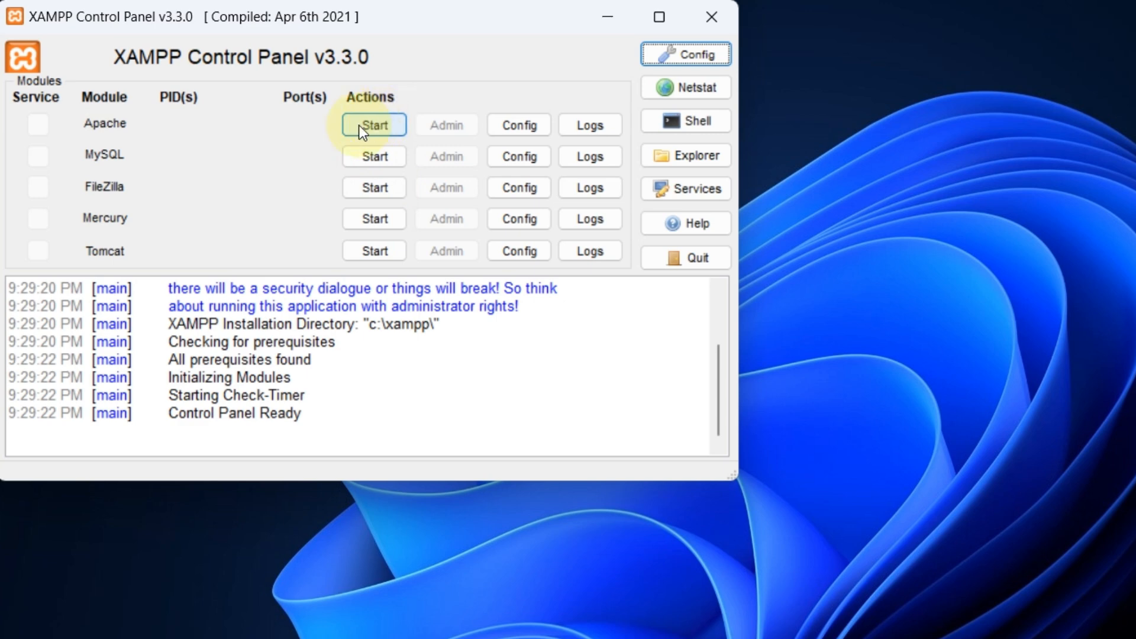
- Start the Apache and MySQL modules and allow mysqld network access through the firewall
click(358, 126)
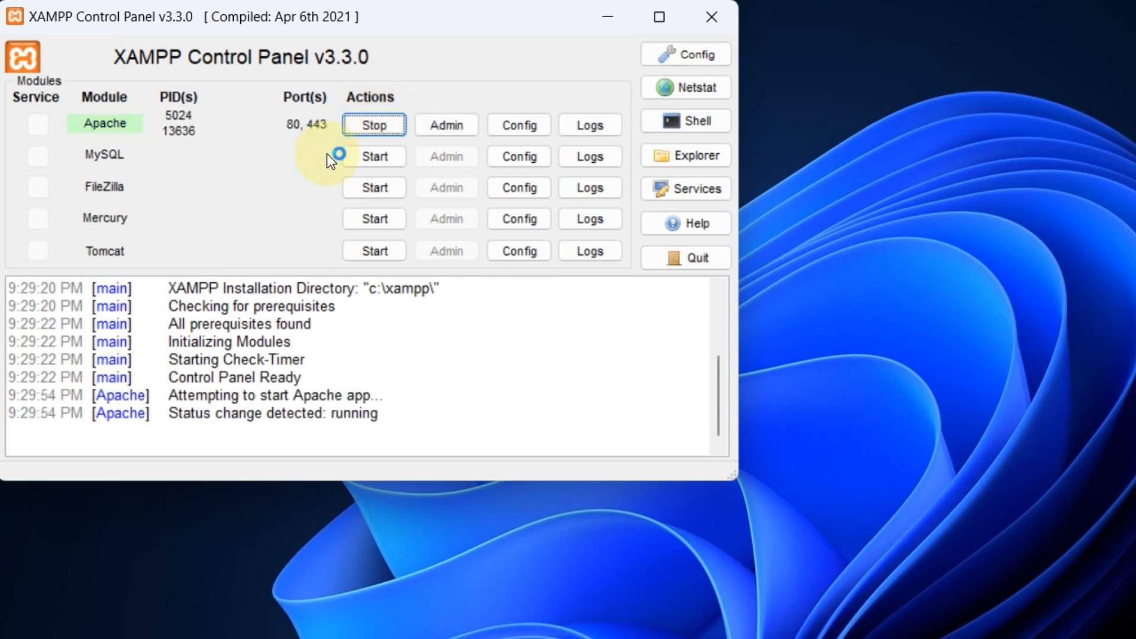
click(373, 158)
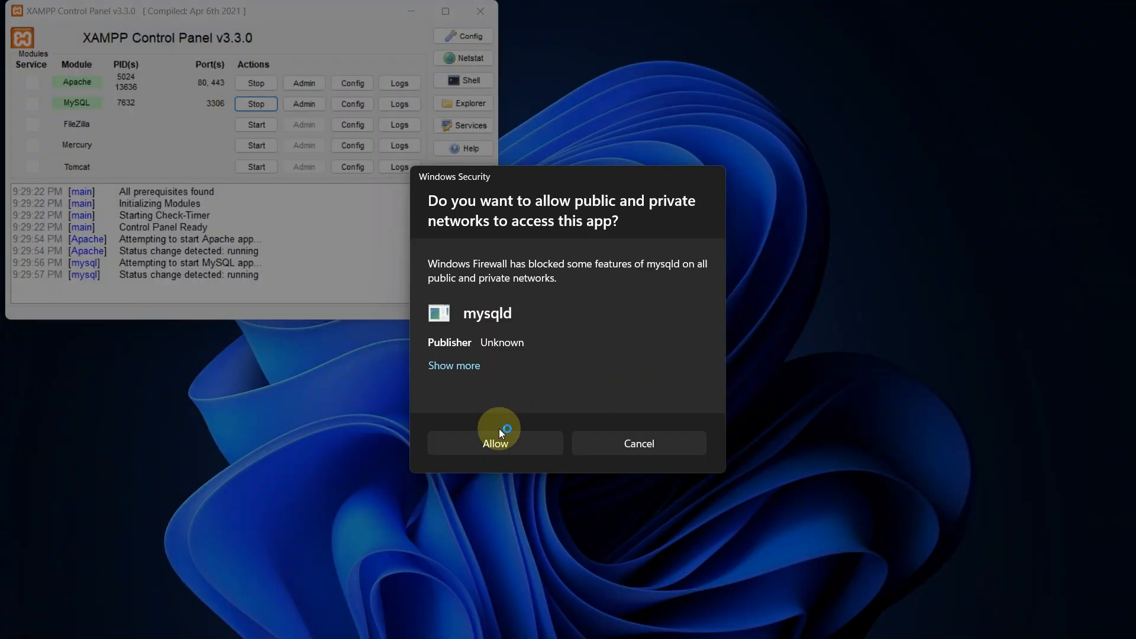
click(493, 443)
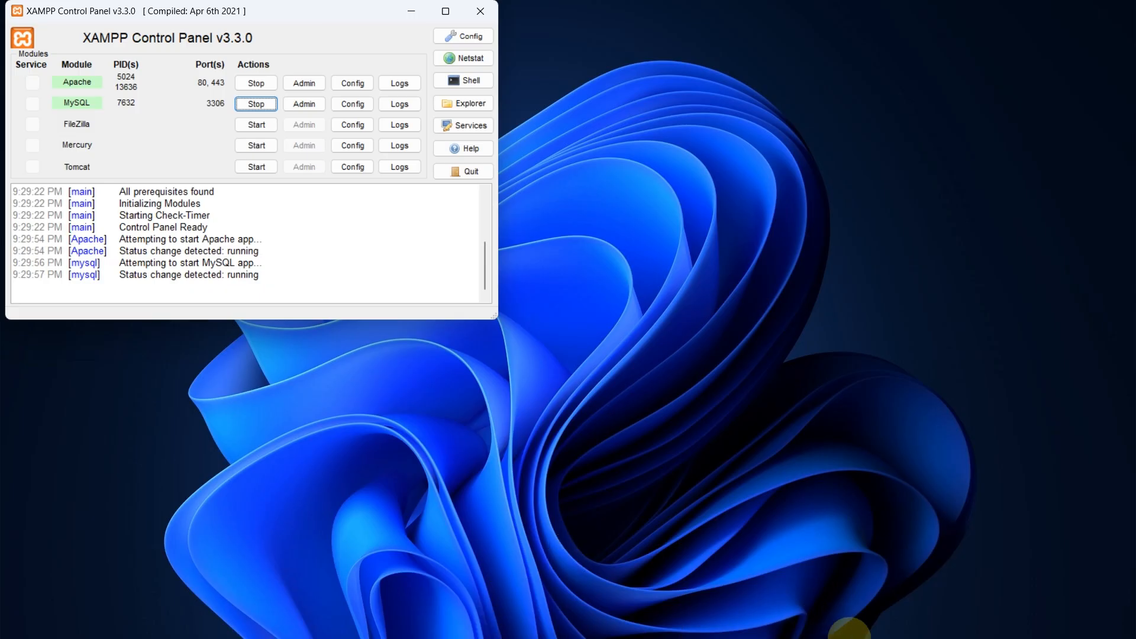
click(765, 628)
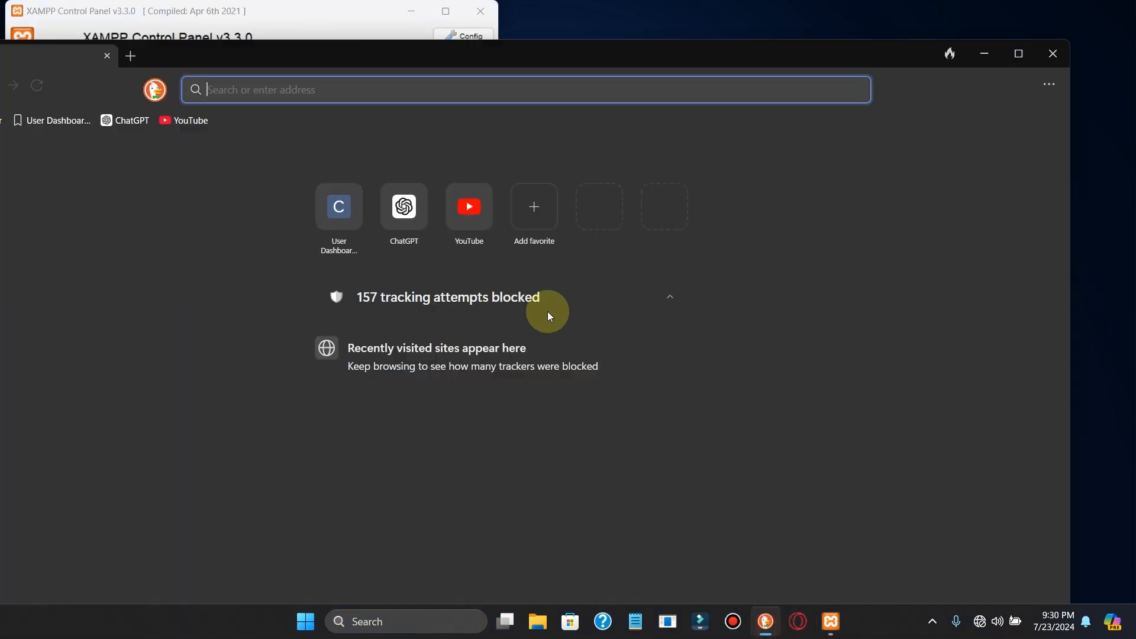
text(http:)
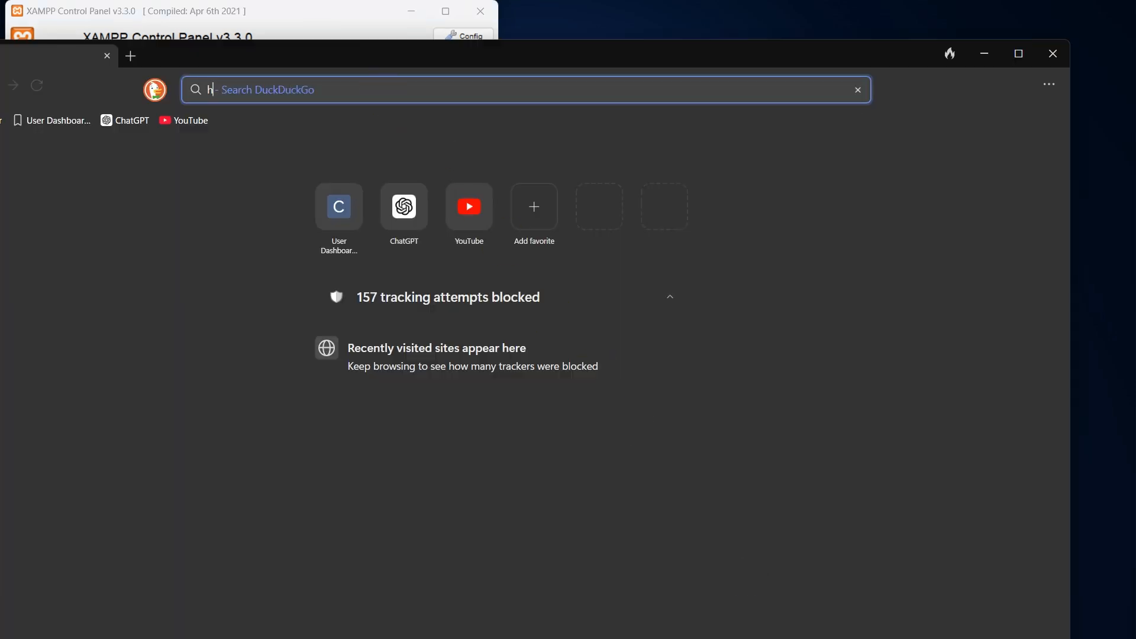
text(//)
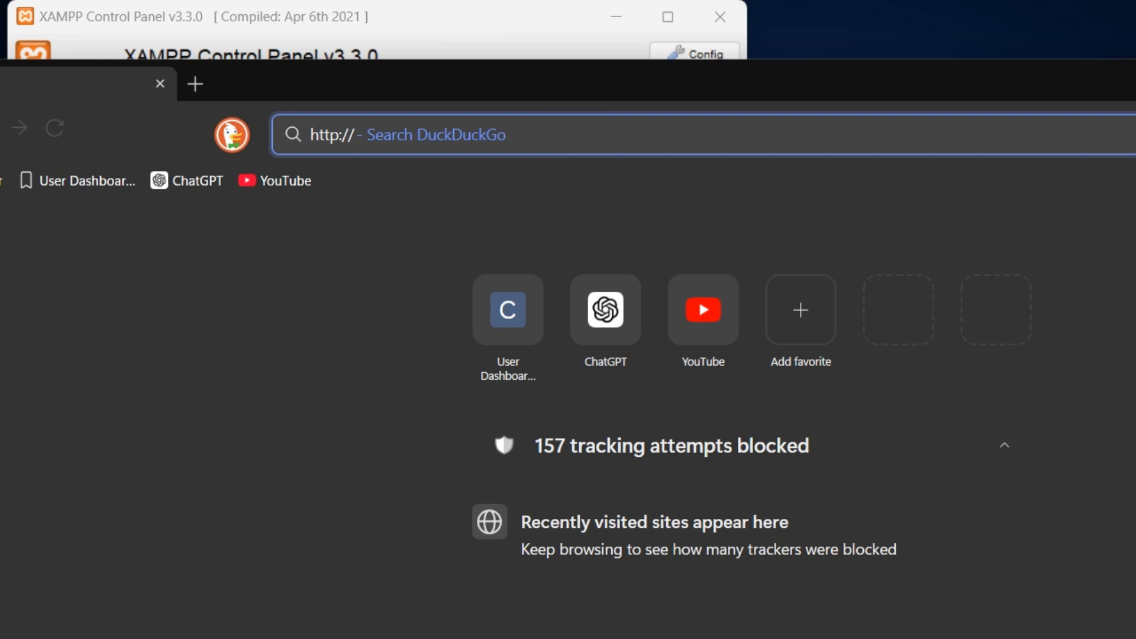
text(localhost)
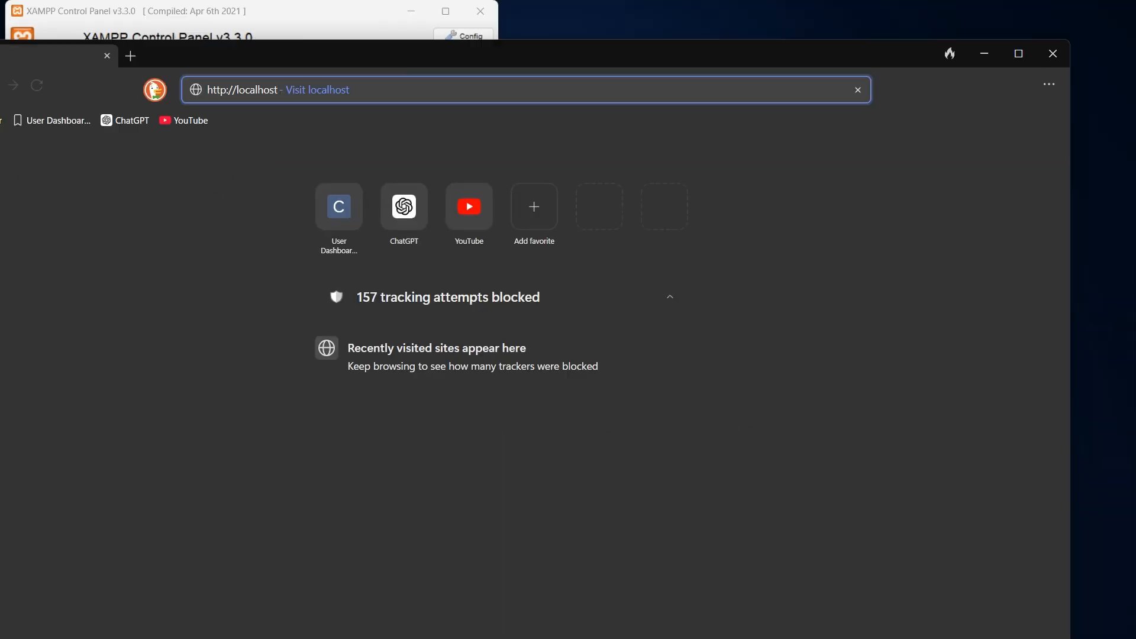
key(Return)
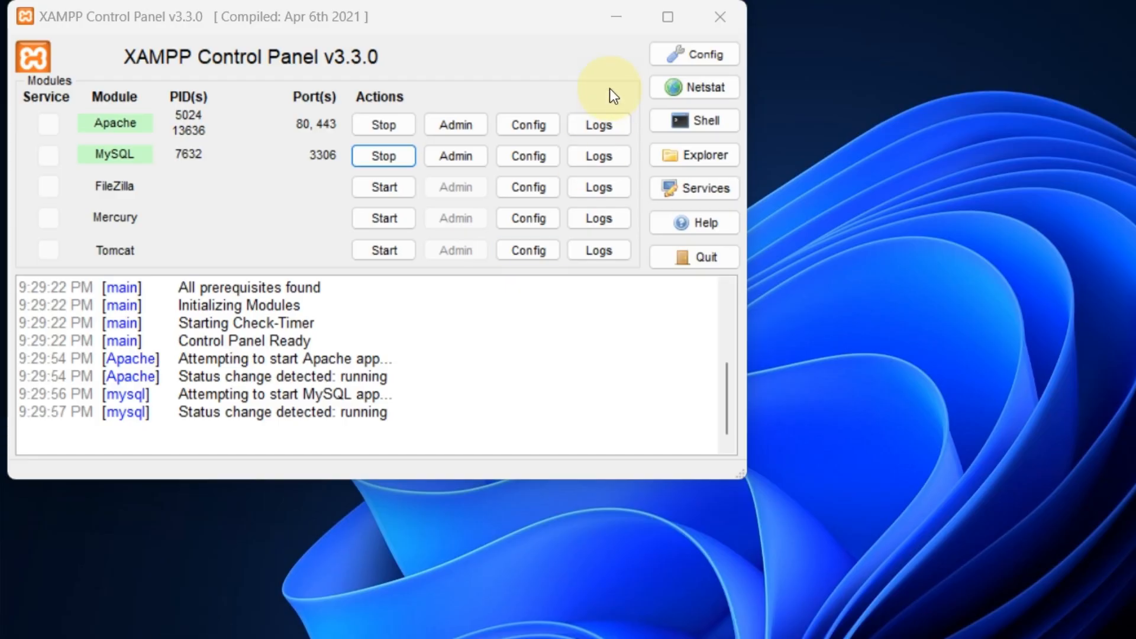
- Open the XAMPP installation directory from the XAMPP Control Panel and go into its htdocs folder
drag(503, 20, 594, 20)
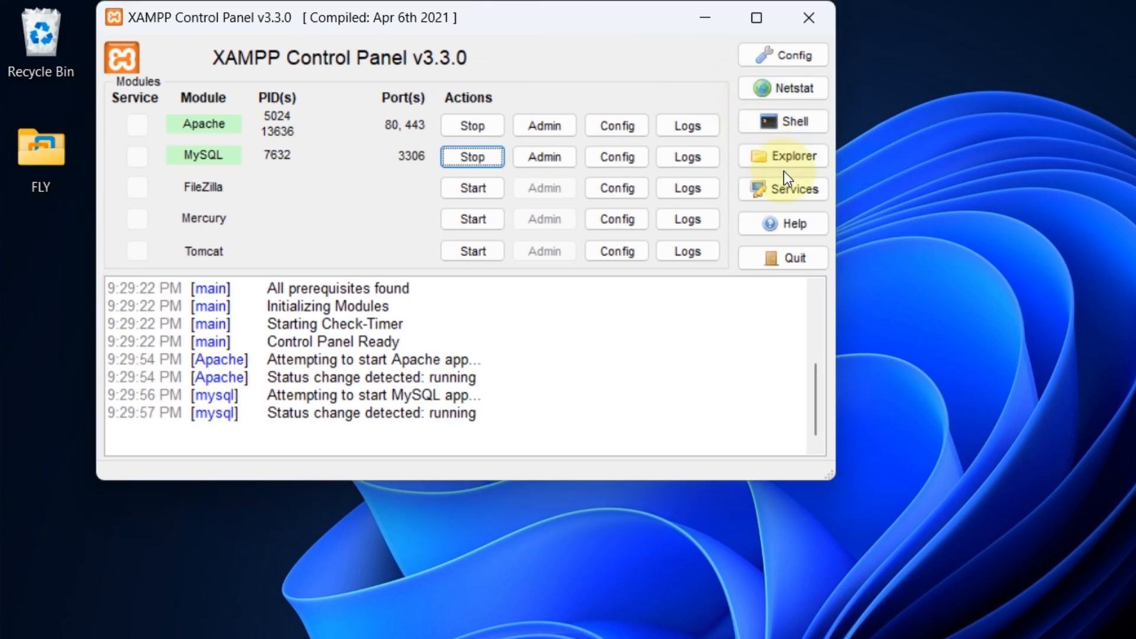
click(782, 157)
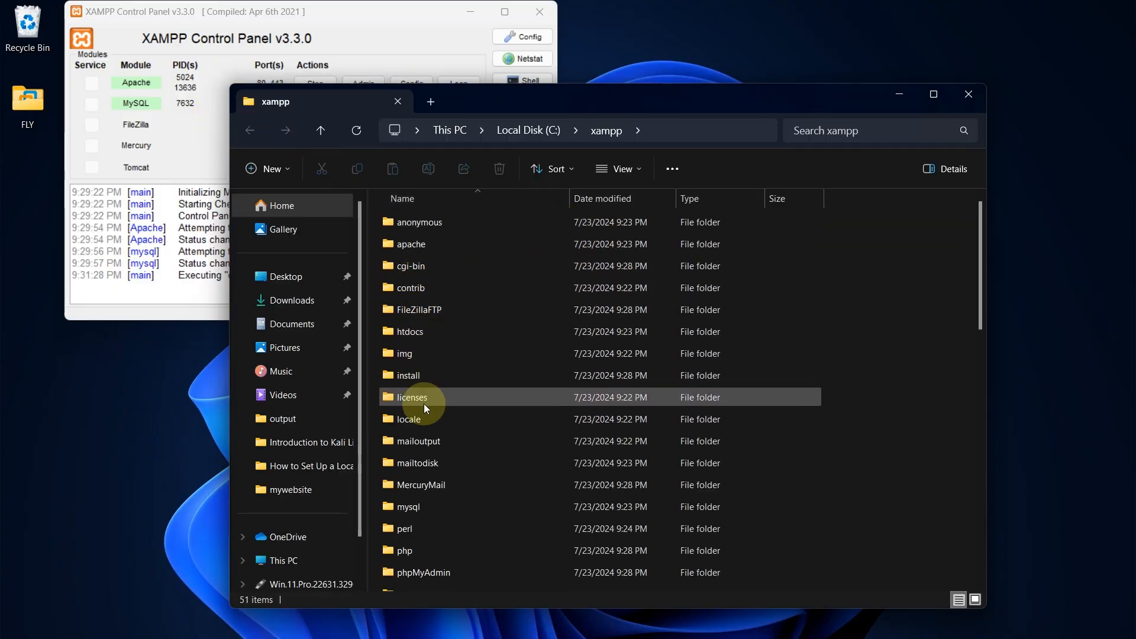
key(h)
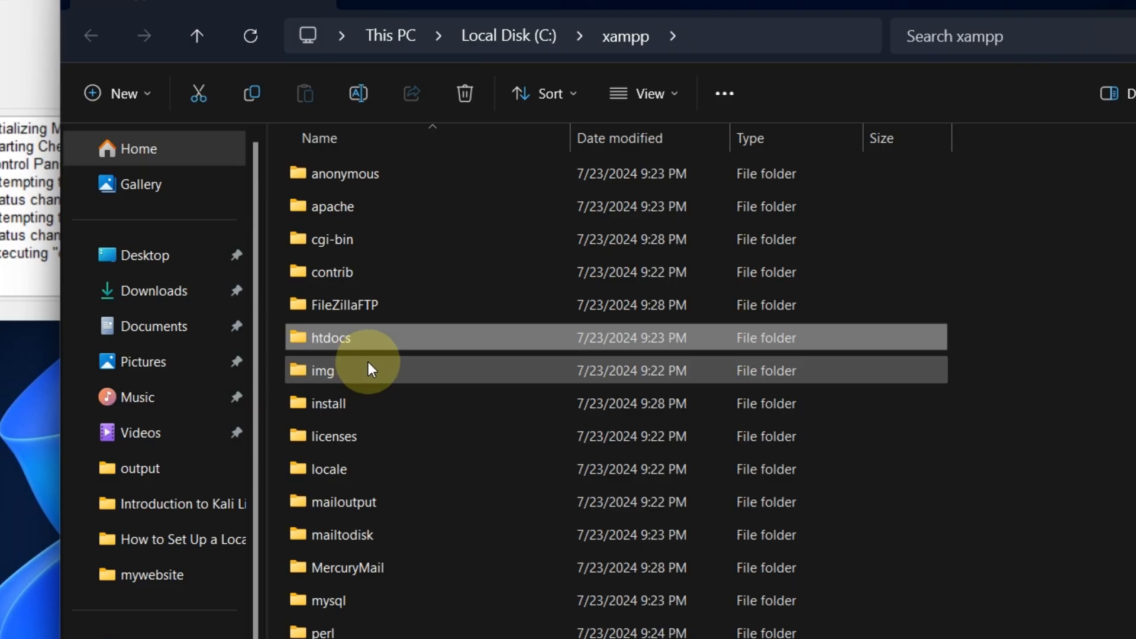
double_click(399, 341)
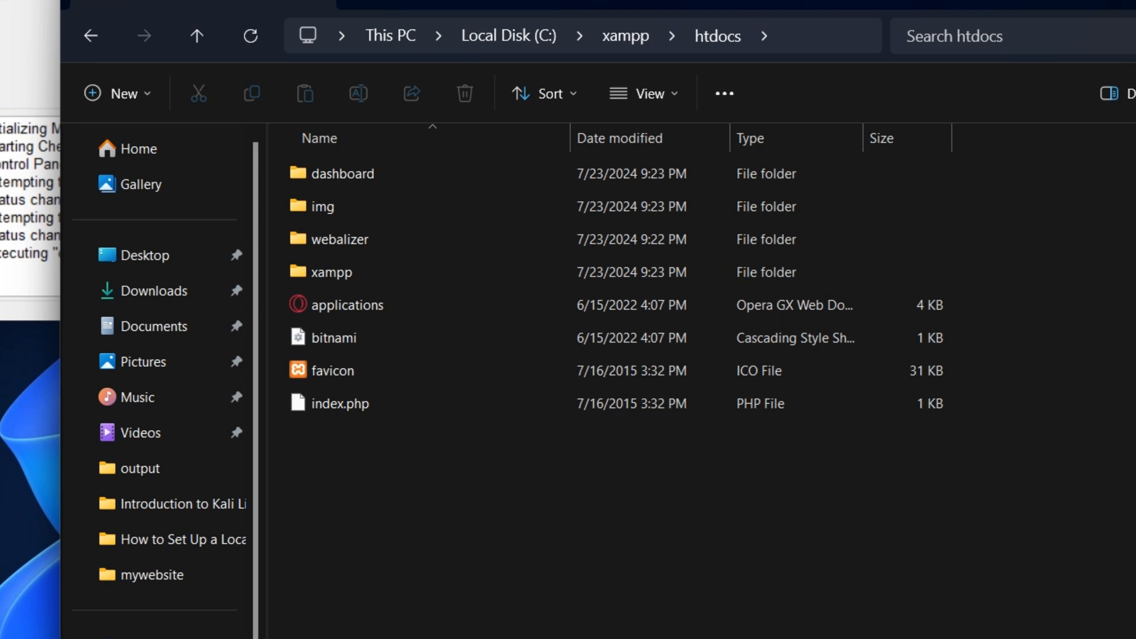
- Create a folder named mywebsite inside htdocs and open it
click(117, 93)
click(145, 147)
text(my)
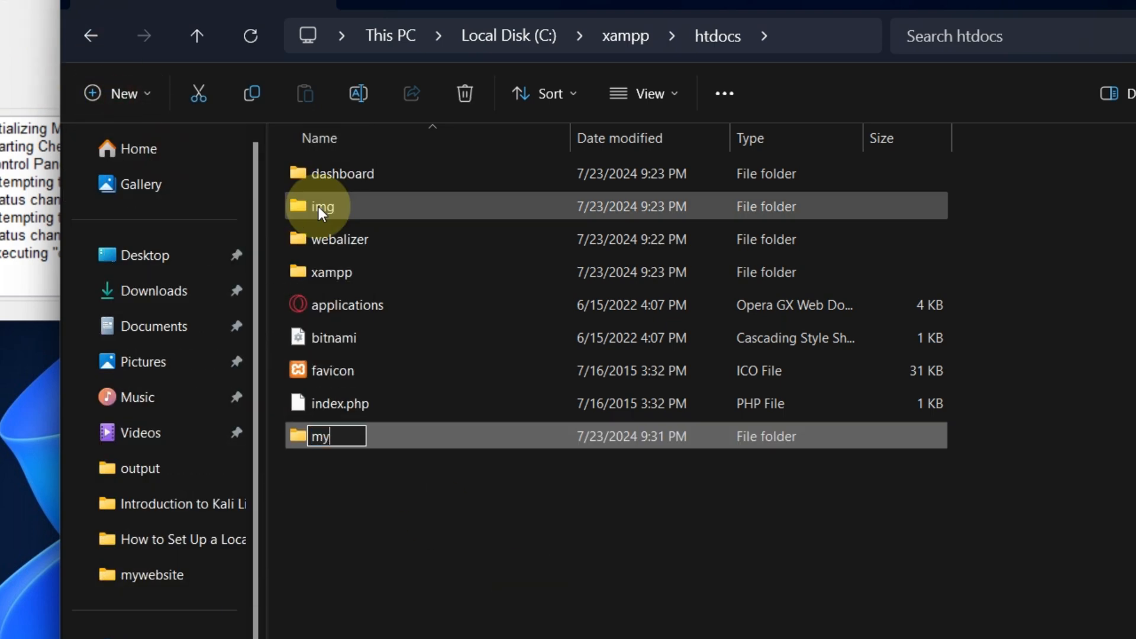
text(website)
key(Return)
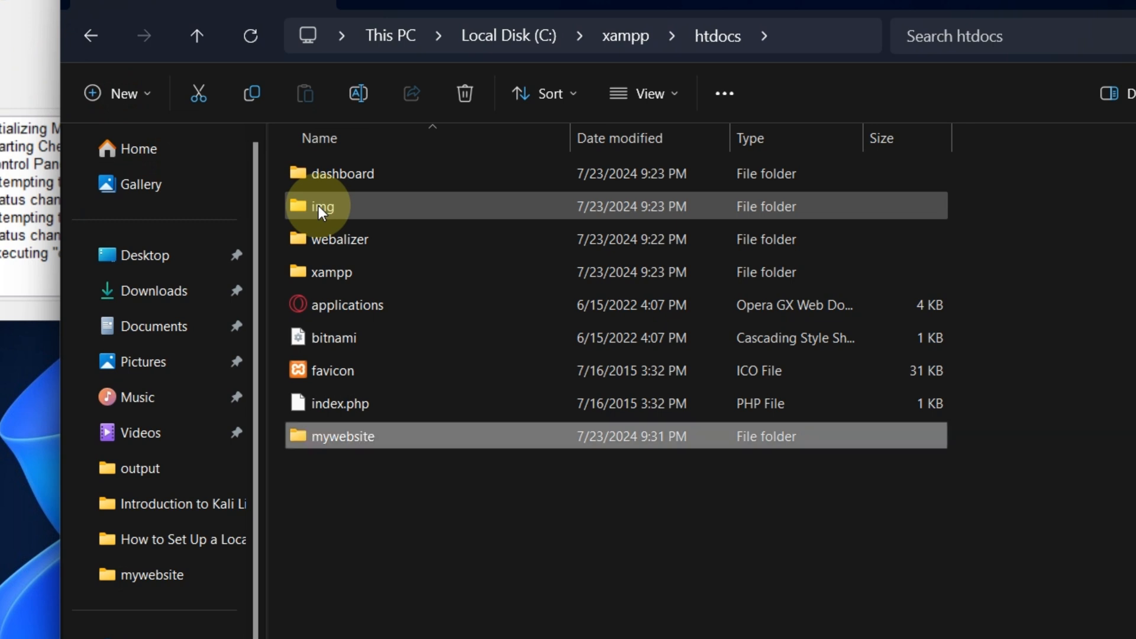
key(Return)
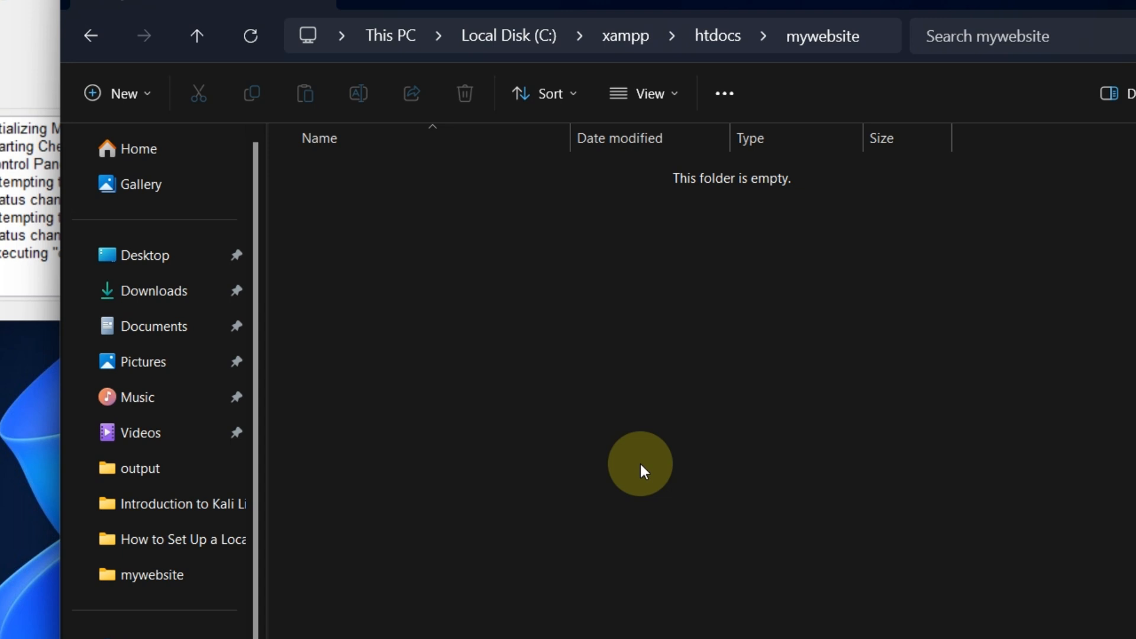
- Create a new text document named index.html in the mywebsite folder
right_click(545, 234)
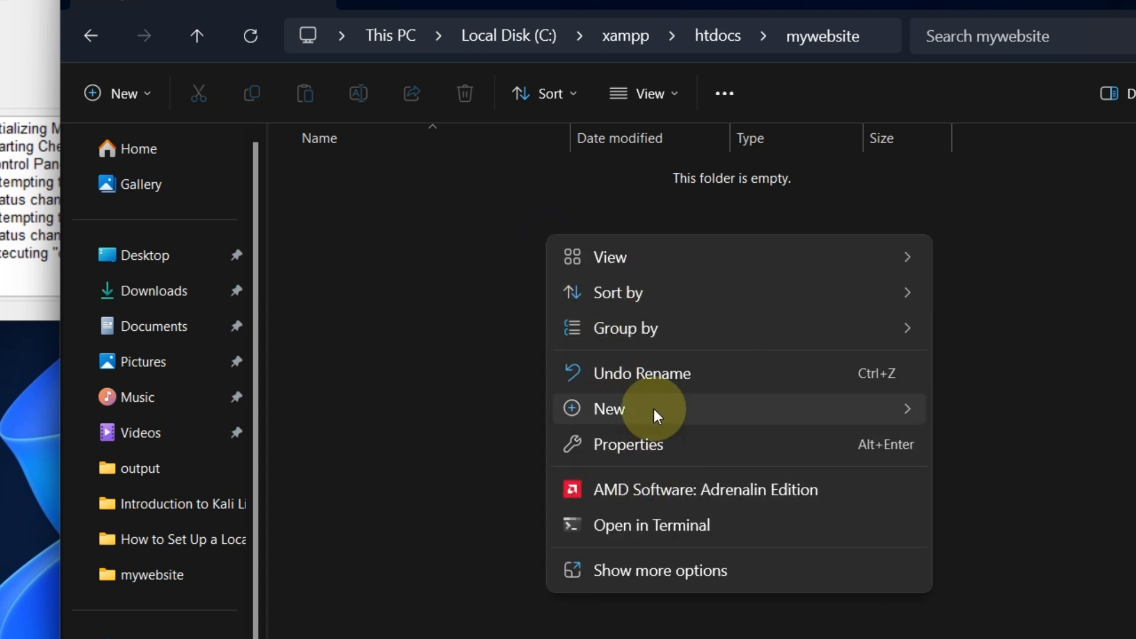
mouse_move(655, 409)
click(1018, 266)
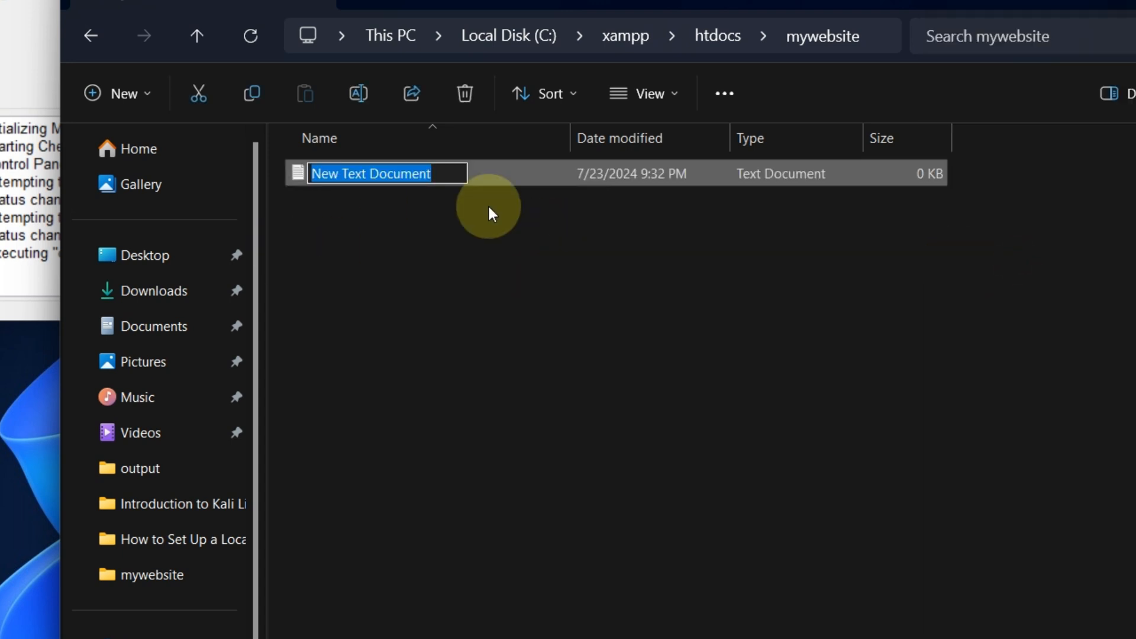
text(indext)
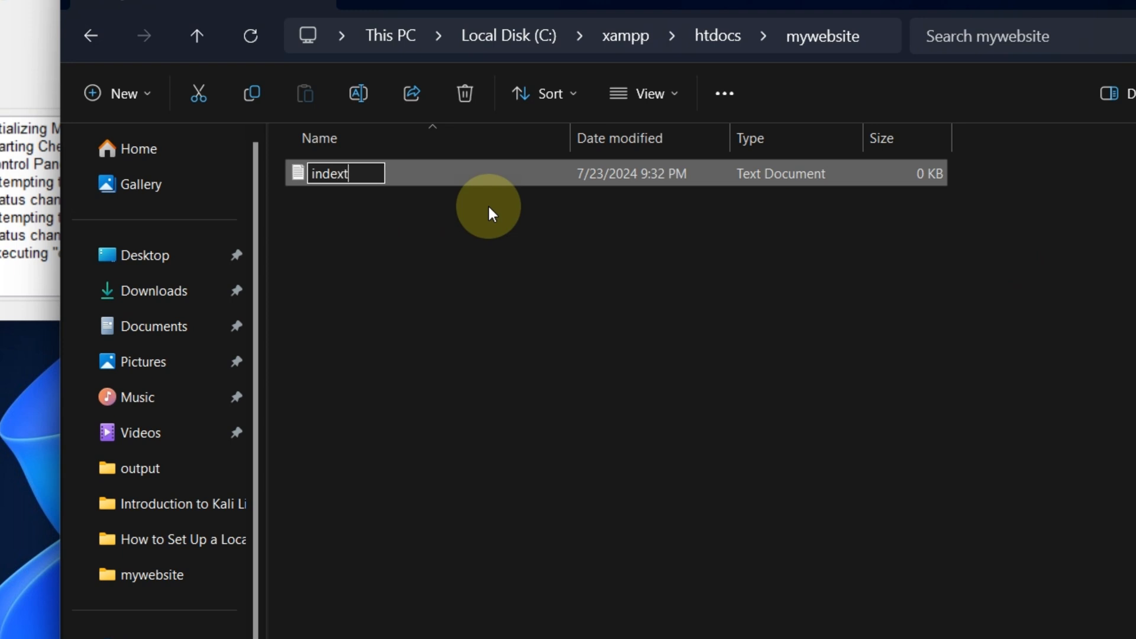
key(BackSpace)
text(.html)
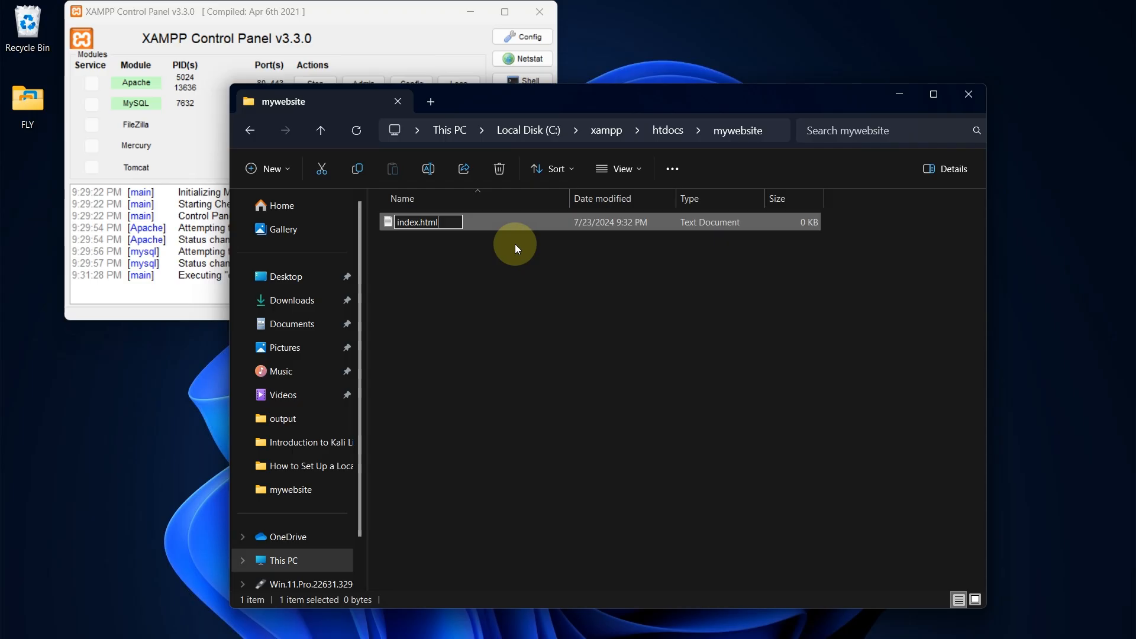
key(Return)
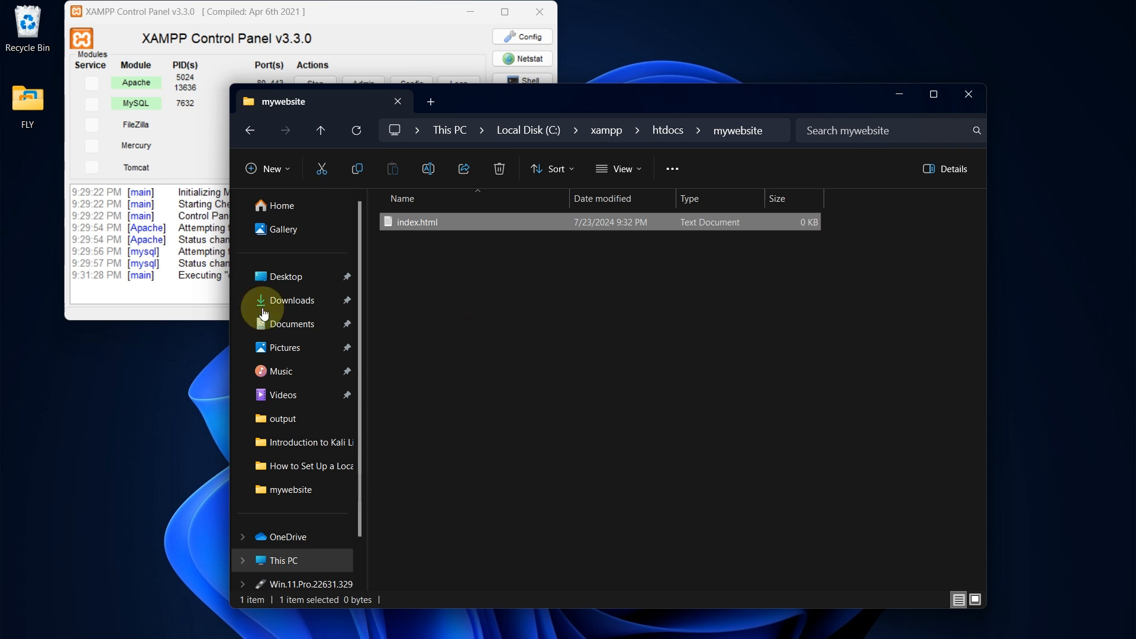
- Open index.html in Notepad and write the <!DOCTYPE html>, <html lang="en"> and <head> lines
double_click(478, 221)
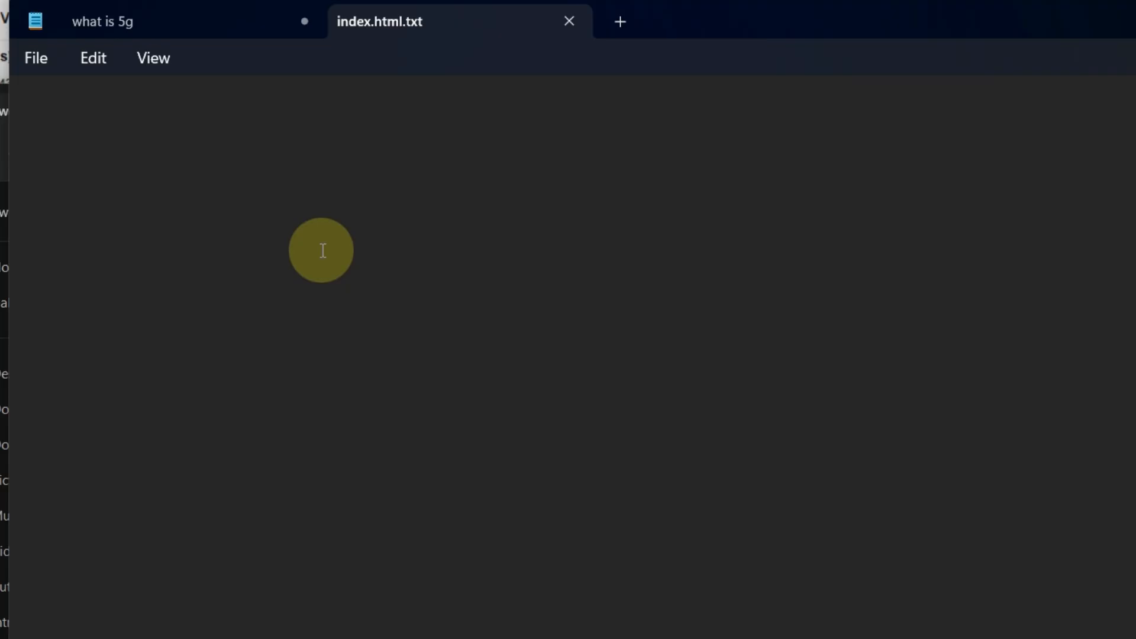
text(<!DOCTYPE html>)
key(Return)
text(<html lang="en">)
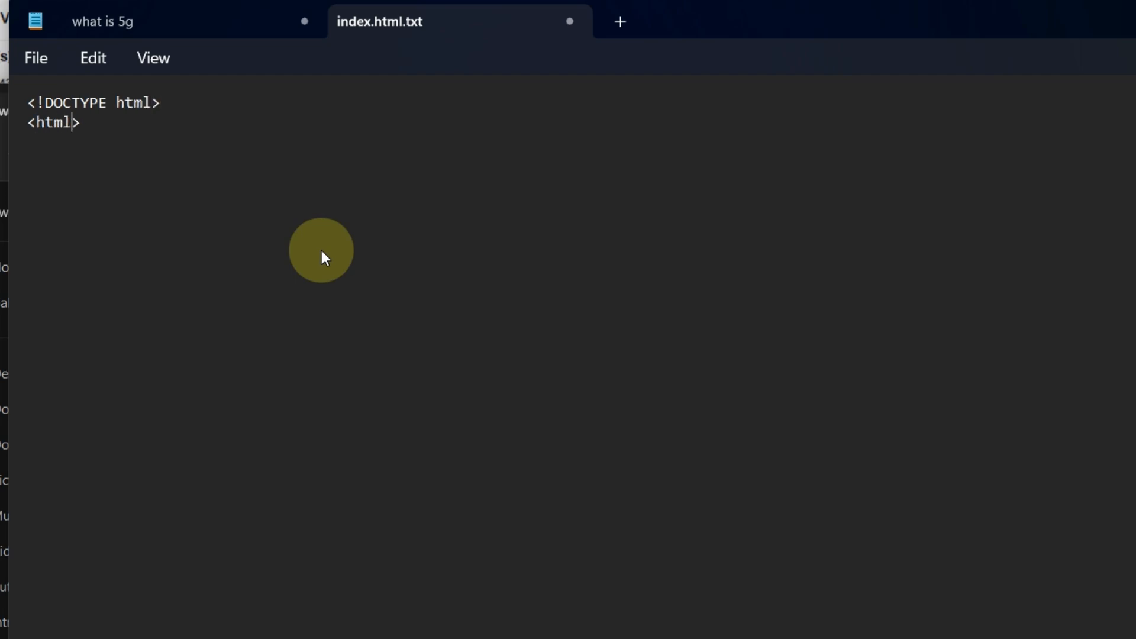
key(Return)
text(<>)
key(Left)
text(head)
key(Right)
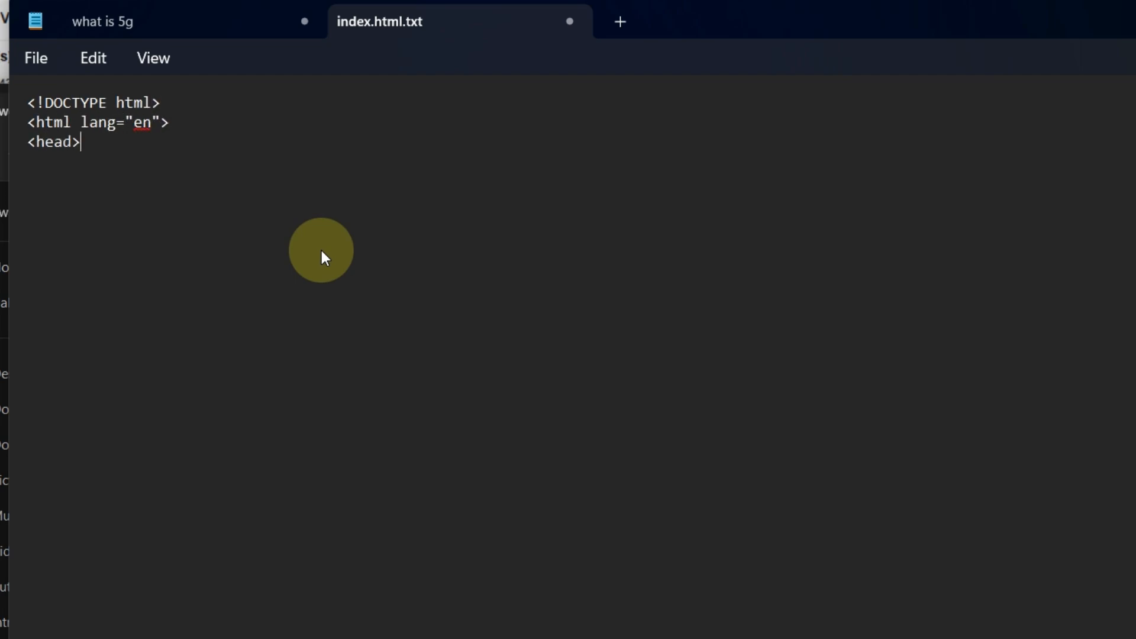
- Add an indented <meta charset="UTF-8"> line under the opening head tag
key(Return)
key(Tab)
text(<>)
key(Left)
text(meta charset=)
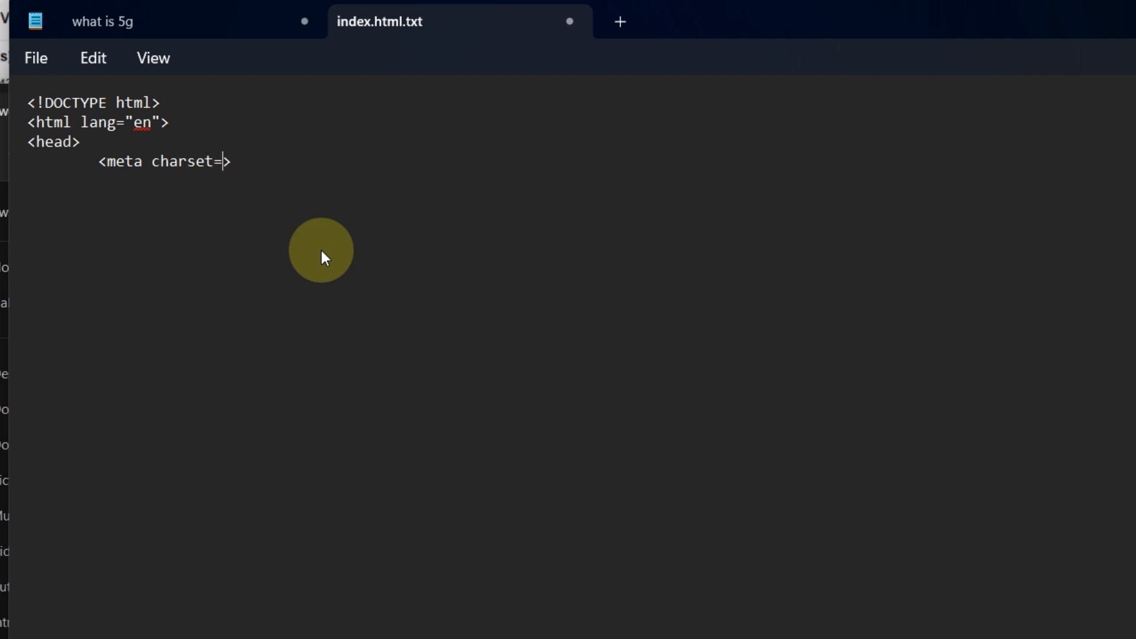
text("UTF-8")
key(Left)
text(UTF-8)
key(Right)
key(Right)
- Add a viewport meta line below the charset with content="width=device-width, initial-scale=1.0"
key(Return)
key(Tab)
text(<>)
key(Left)
text(META)
key(BackSpace)
key(BackSpace)
key(BackSpace)
key(BackSpace)
text(meta name)
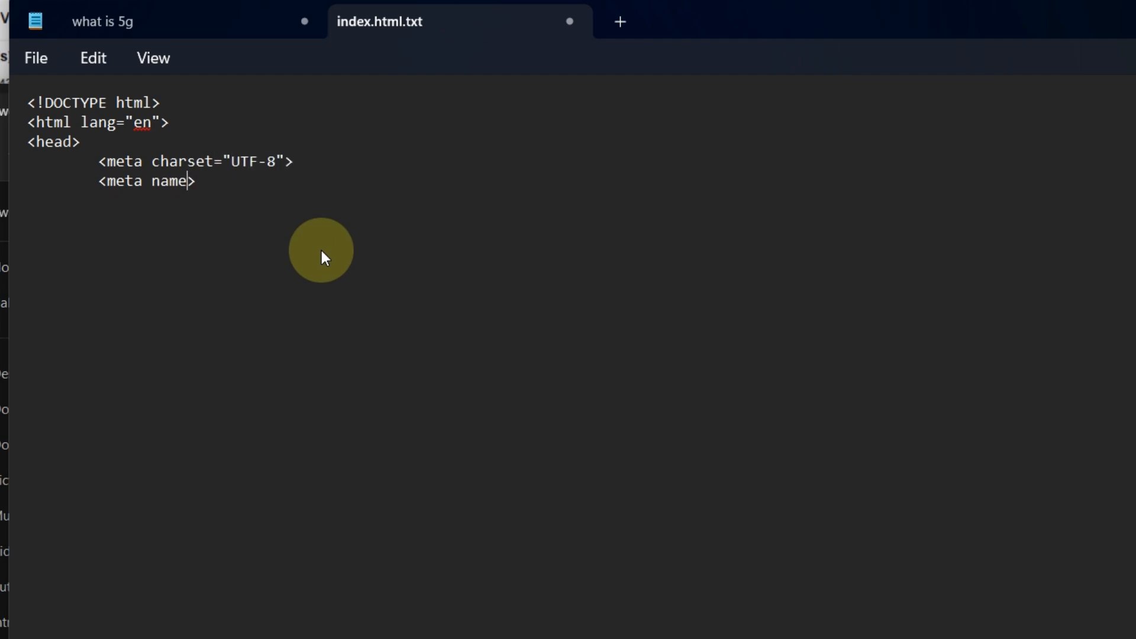
text(="viewport")
key(Left)
text(viewport)
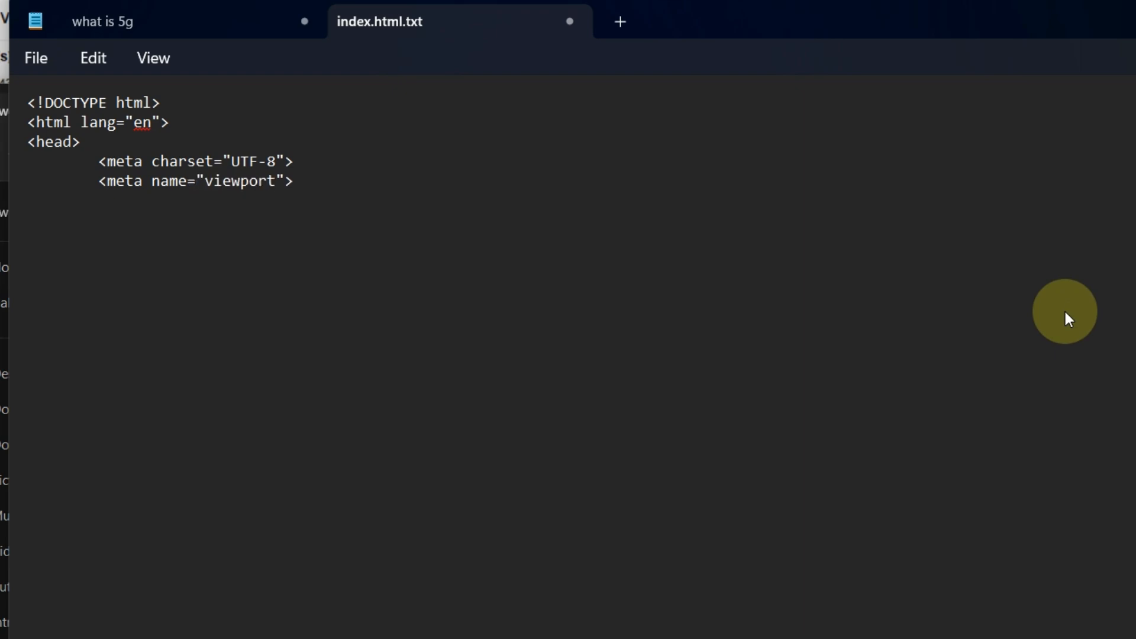
key(Right)
text(content="")
key(Left)
text(width=device-width)
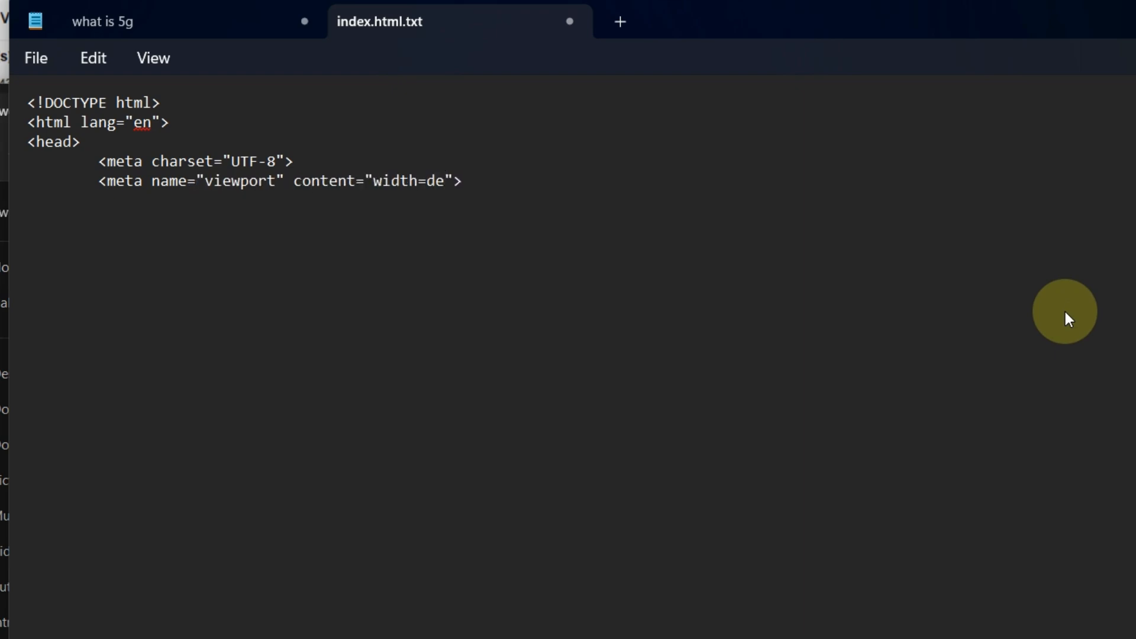
text(, initial-scale=1.0)
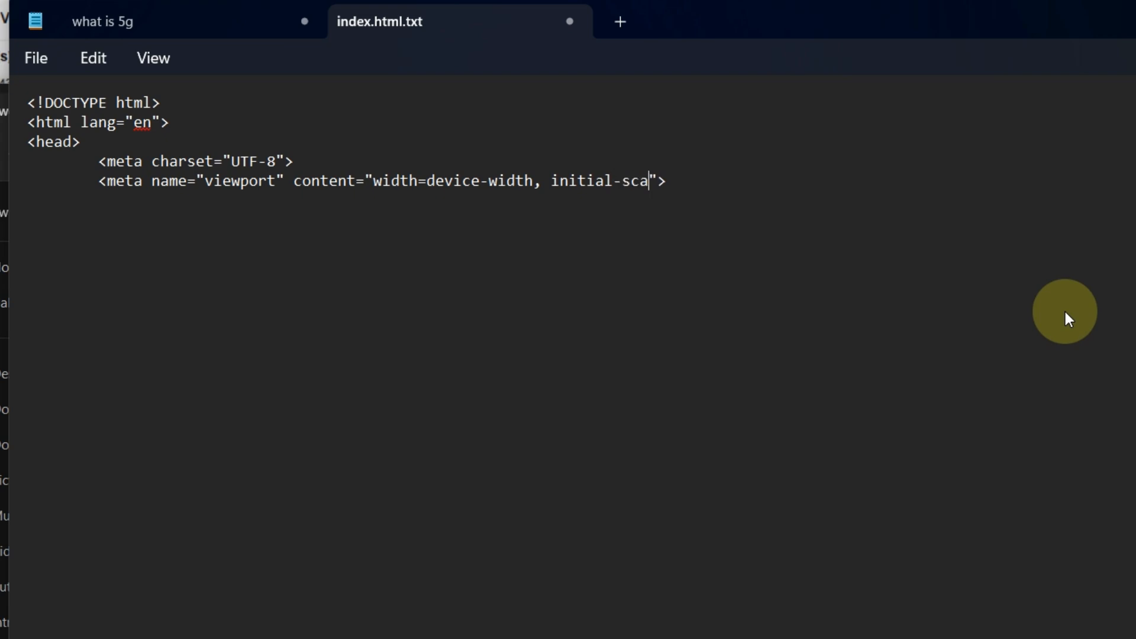
key(End)
- Start an indented <title> line below the viewport meta line with the text My First web page
key(Return)
key(Tab)
text(<>)
key(Left)
text(title>)
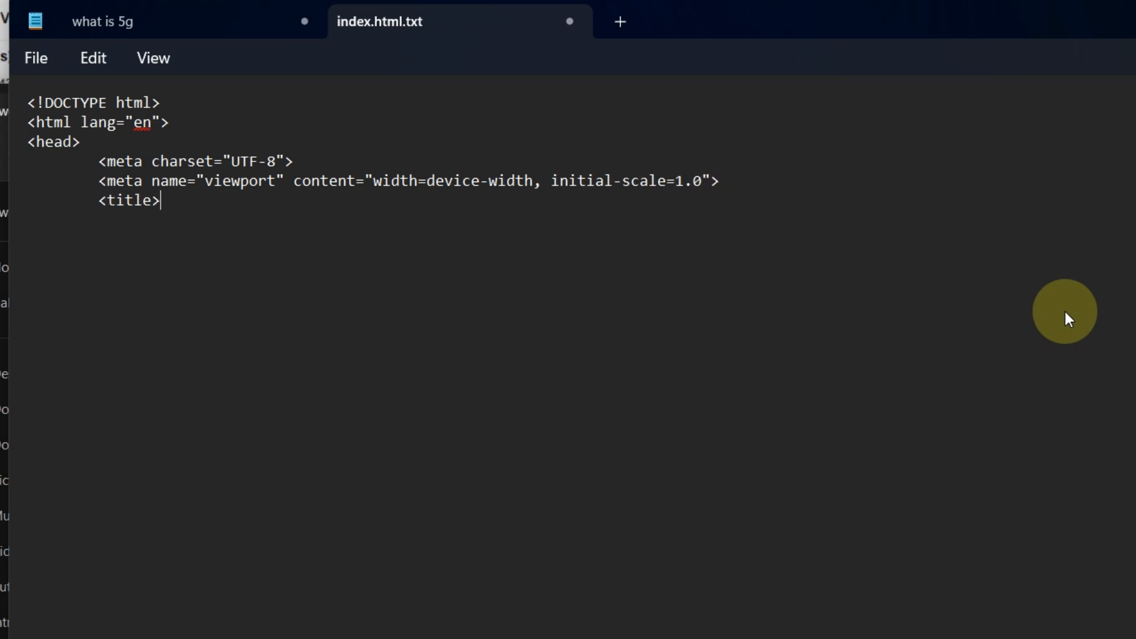
text(My Firs)
text(web page)
- Capitalize "Page" in the title text and close the line with a </title> tag
key(Left)
key(Left)
key(Left)
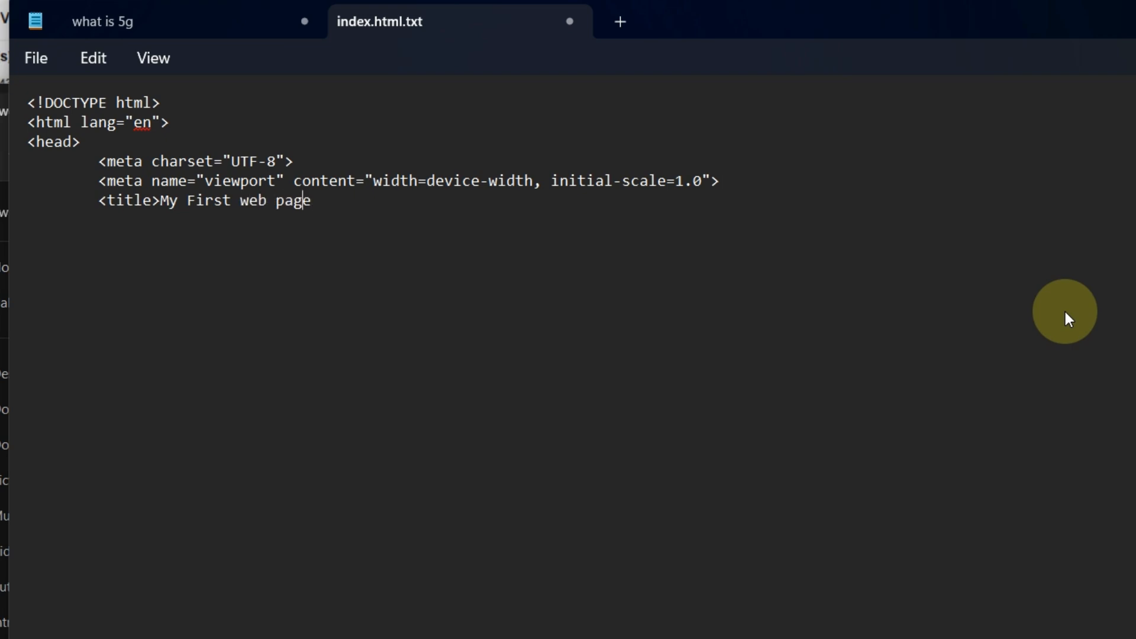
key(BackSpace)
text(P)
key(Right)
key(Right)
key(Right)
text(</>)
key(Left)
text(title)
key(End)
- Close the head section with </head> and open a <body> section below it with an indented line
key(Return)
text(</head>)
key(Return)
text(<body> 	)
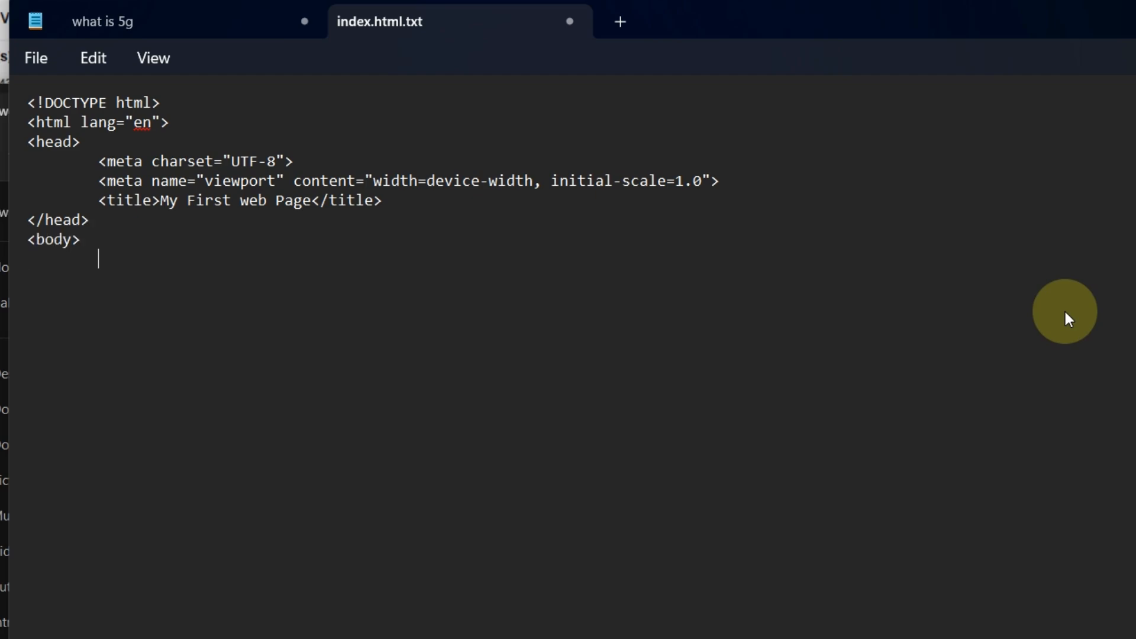
- Add the heading <h1>Welcome to my local web server!</h1> inside the body
text(<h1>Welcome to my )
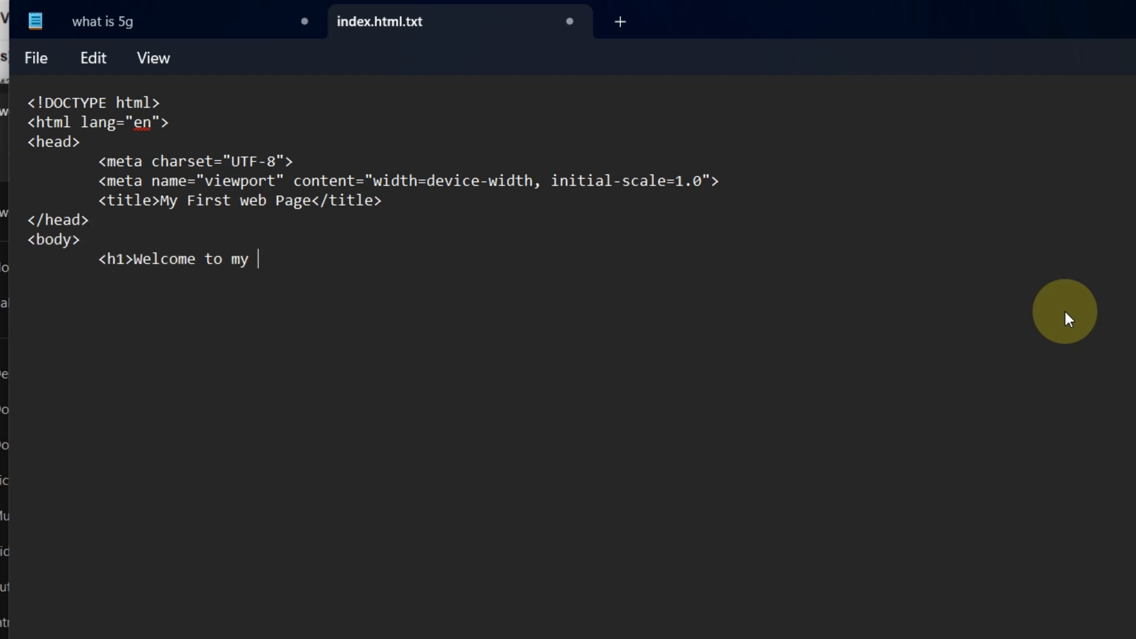
text(local web server!</h1>)
key(Return)
- Add the paragraph <p>This is a test page served From XAMPP.</p> below the heading
text(<>)
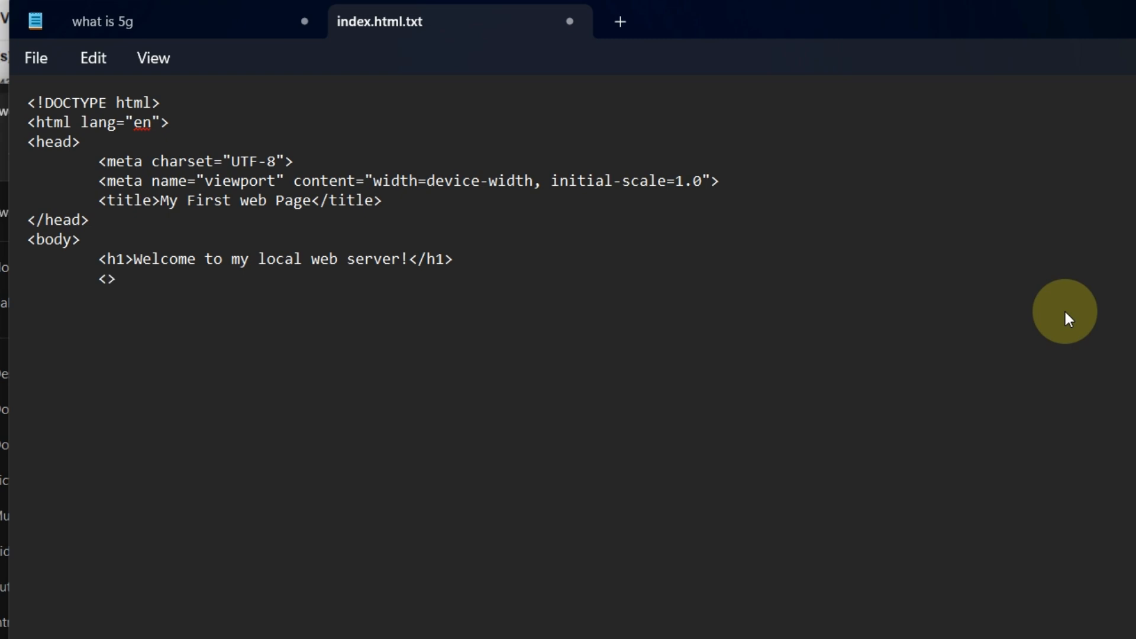
key(Left)
text(p)
key(Right)
text(This is a test page served From X)
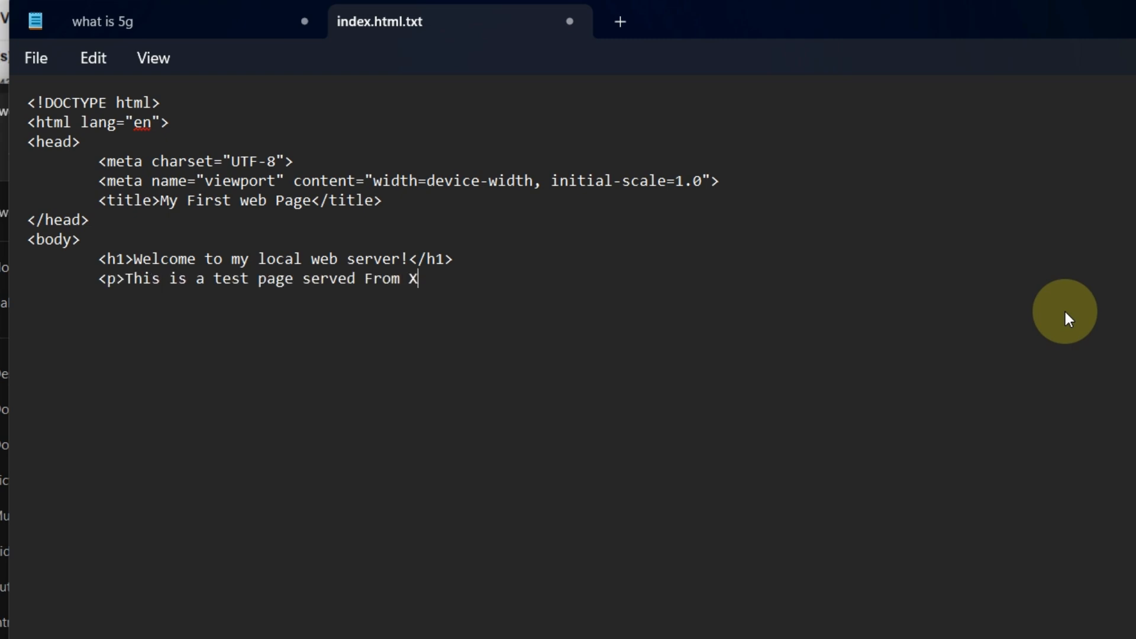
text(AMPP.</p>)
- Close the document with </body> and </html> tags on separate lines
key(Return)
text(</body>)
key(Return)
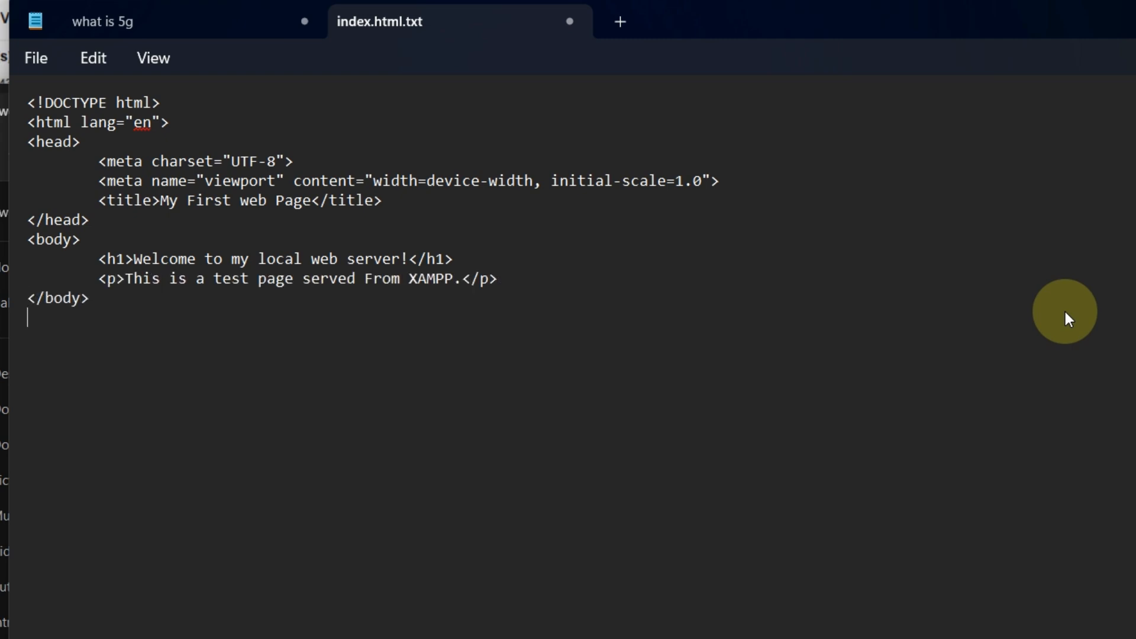
text(<>)
key(Left)
text(/html)
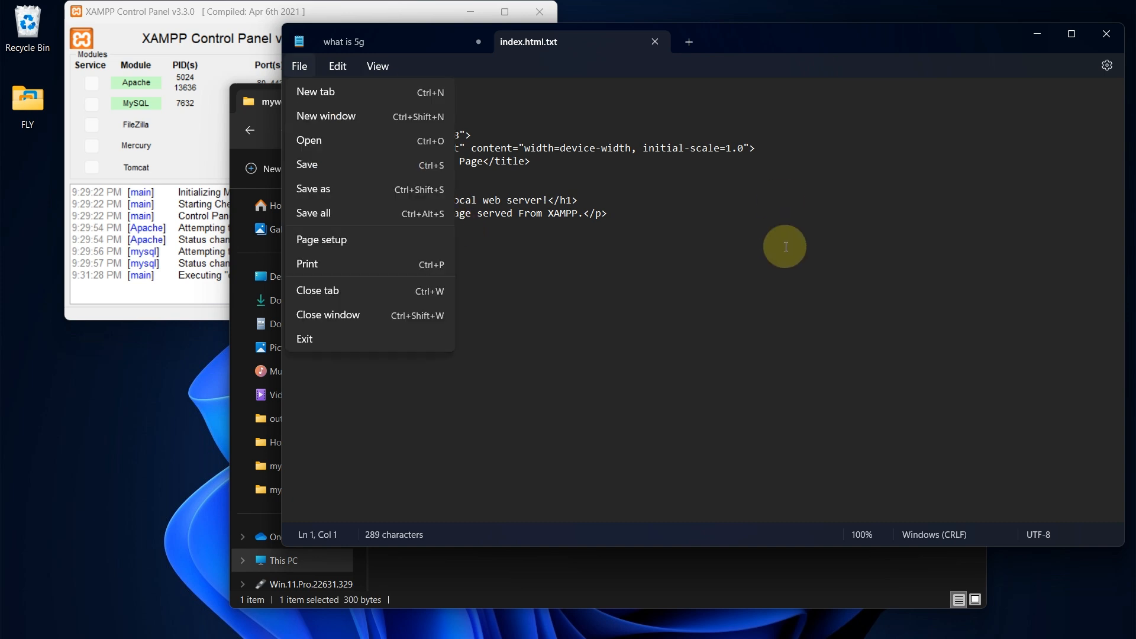
- Save the page as index.html in the mywebsite folder, choosing a file type other than text documents
click(770, 246)
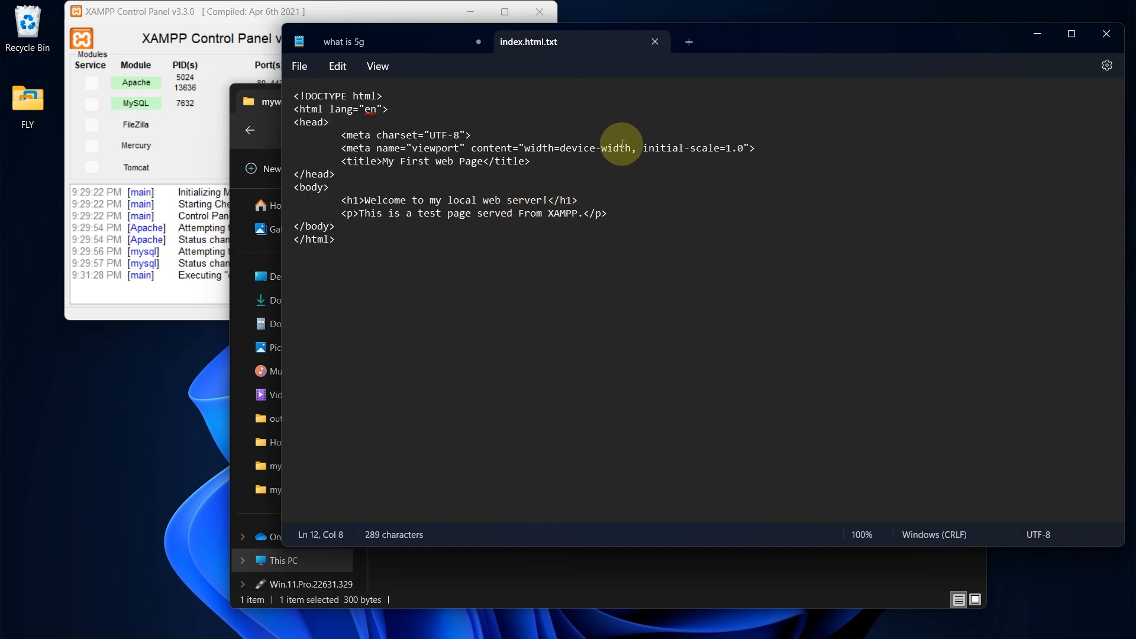
click(299, 66)
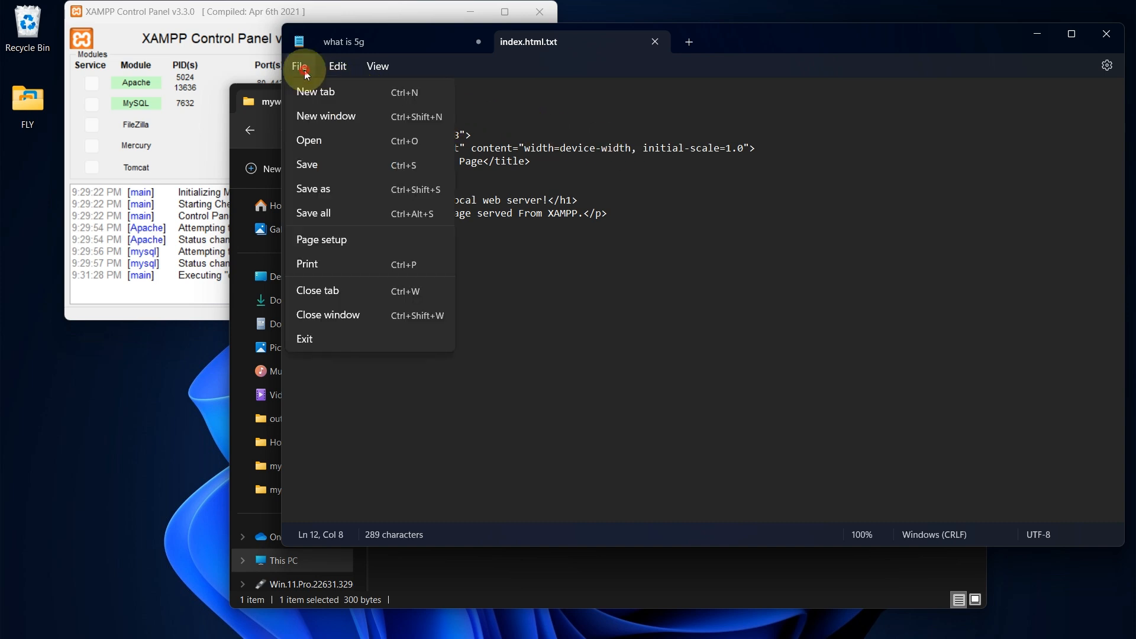
key(ctrl+a)
click(303, 77)
click(334, 186)
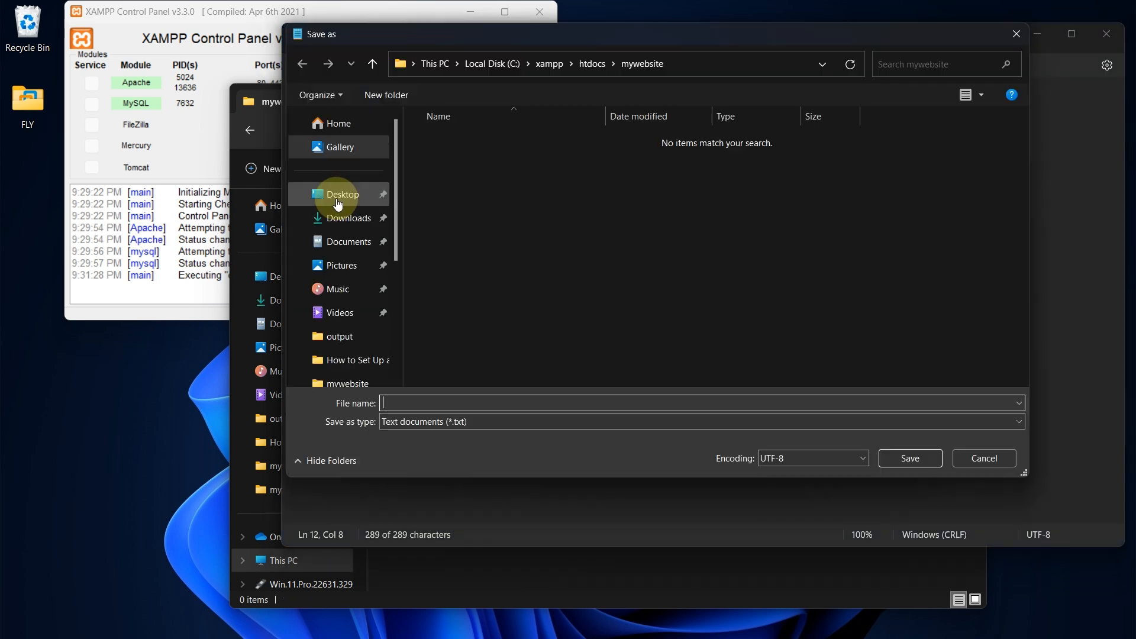
text(index.html)
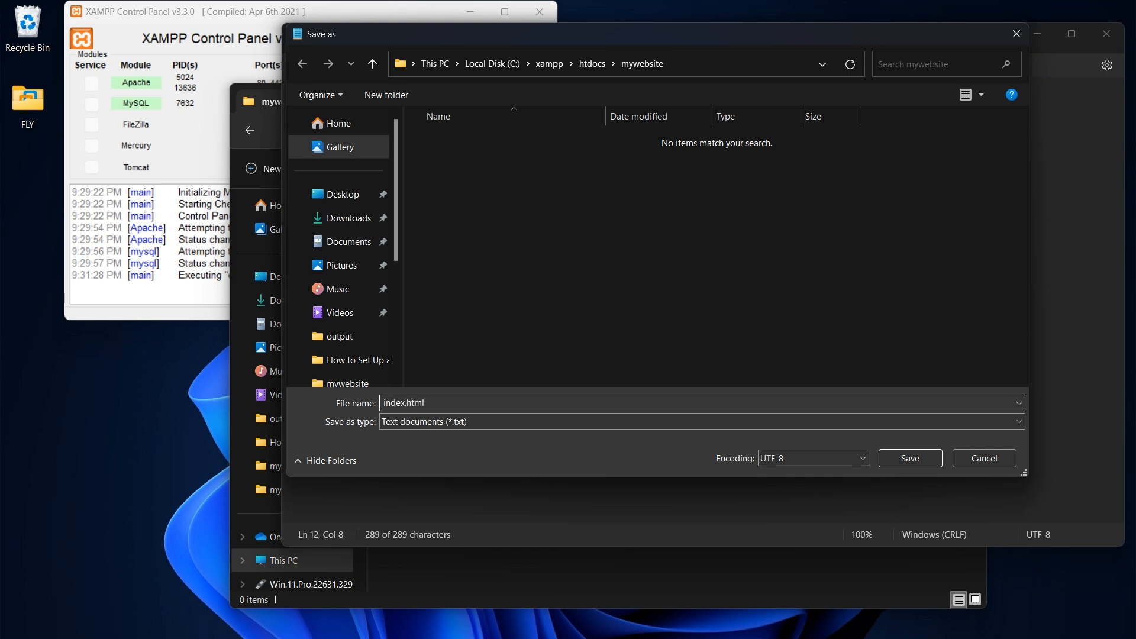
click(481, 422)
click(482, 449)
click(910, 458)
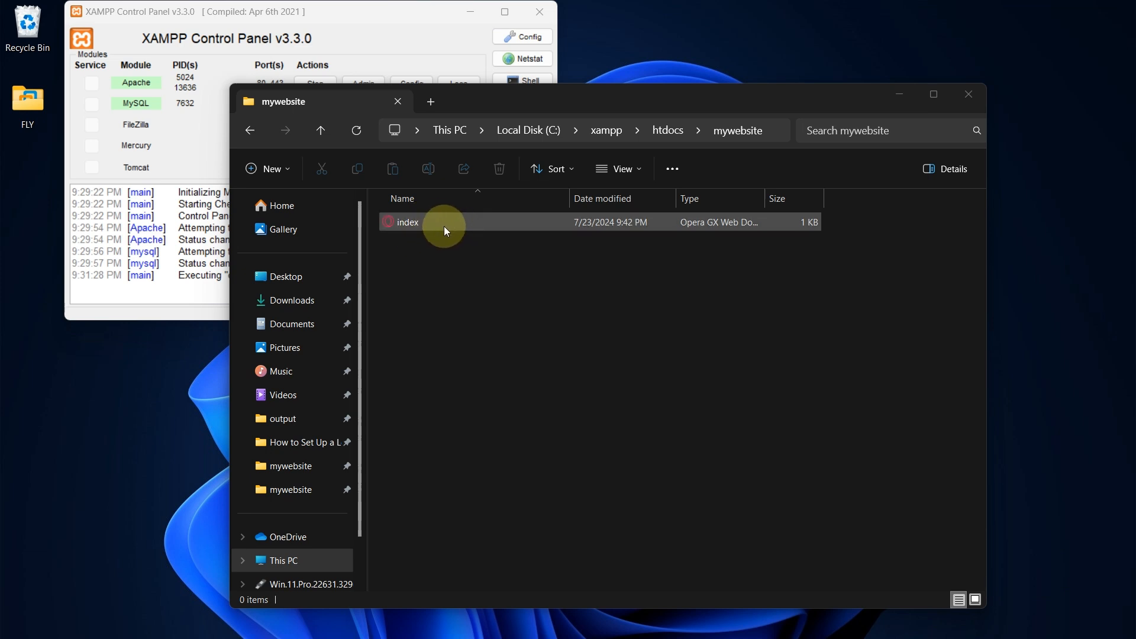
click(493, 307)
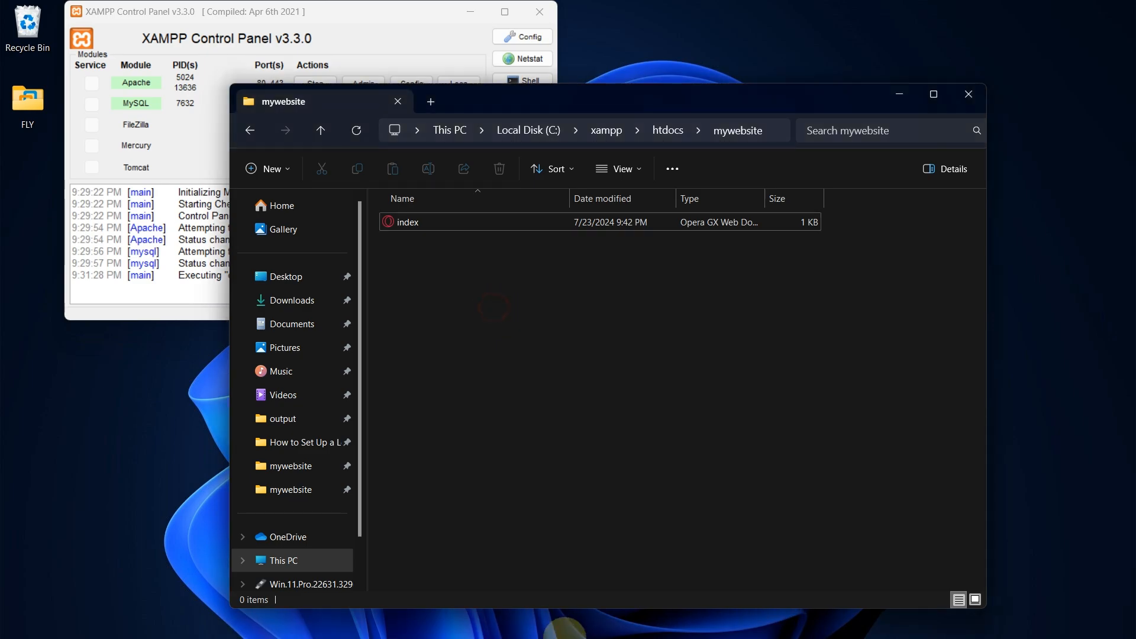
click(772, 626)
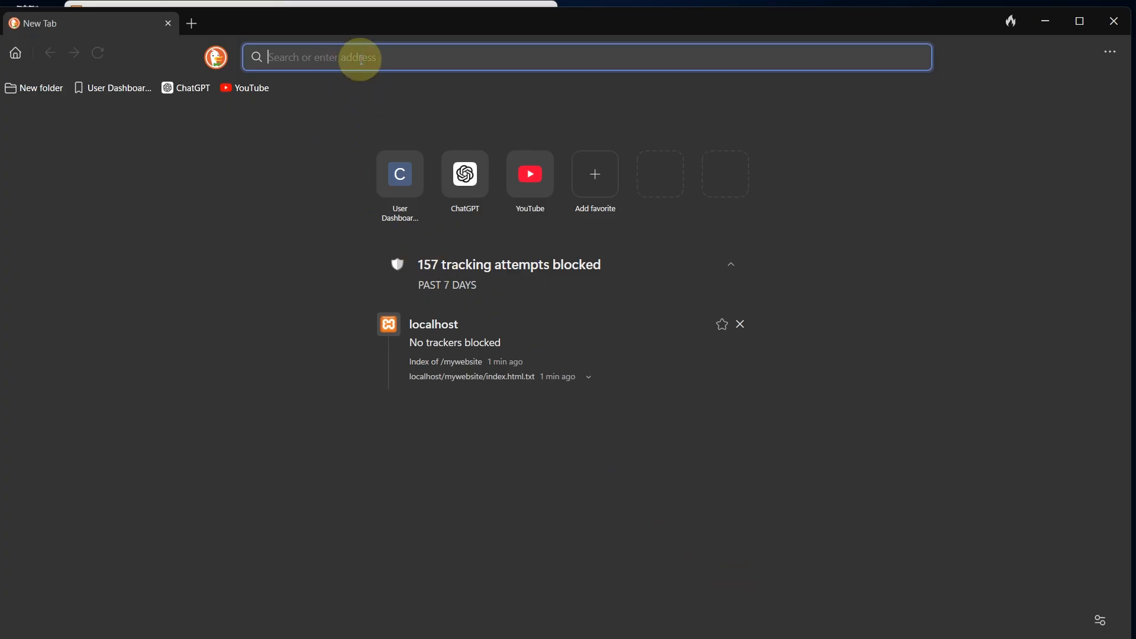
key(super+v)
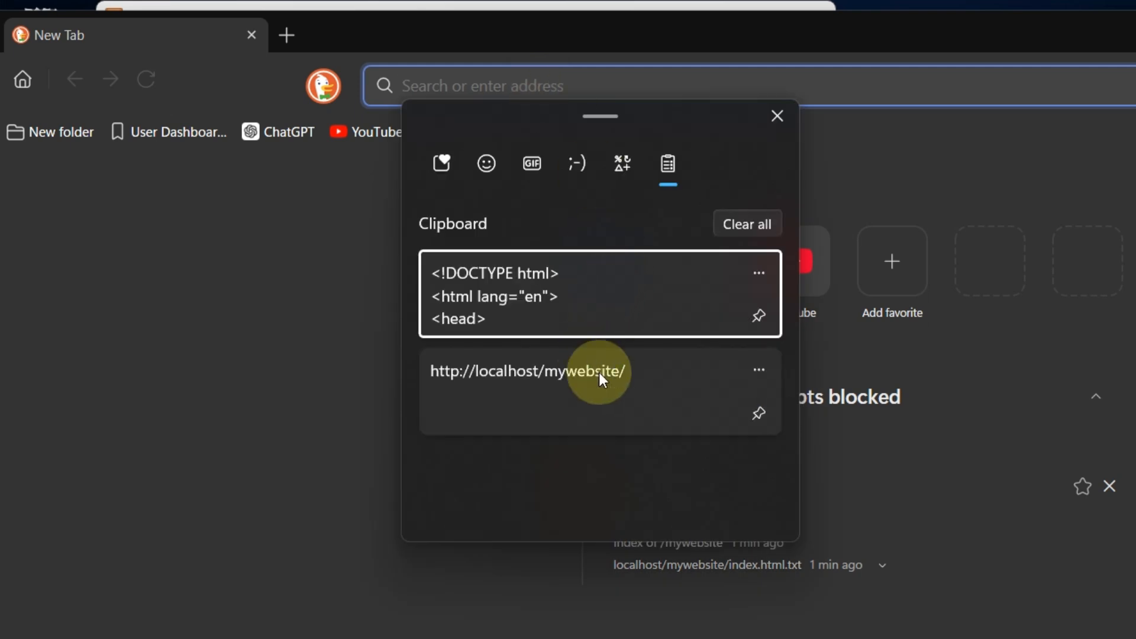
click(599, 371)
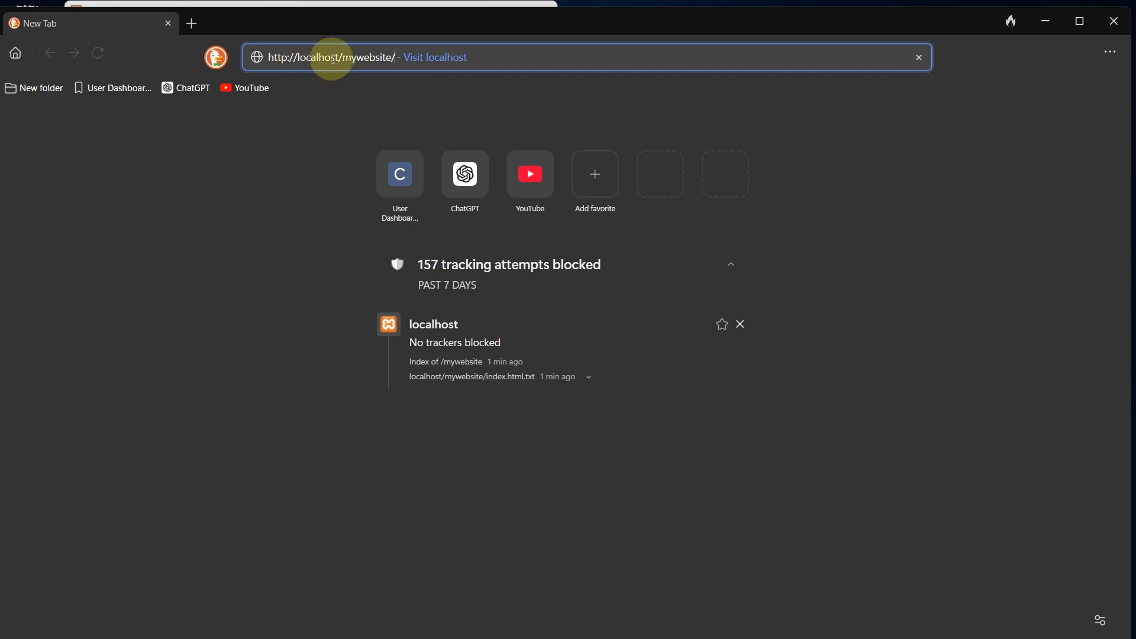
key(Return)
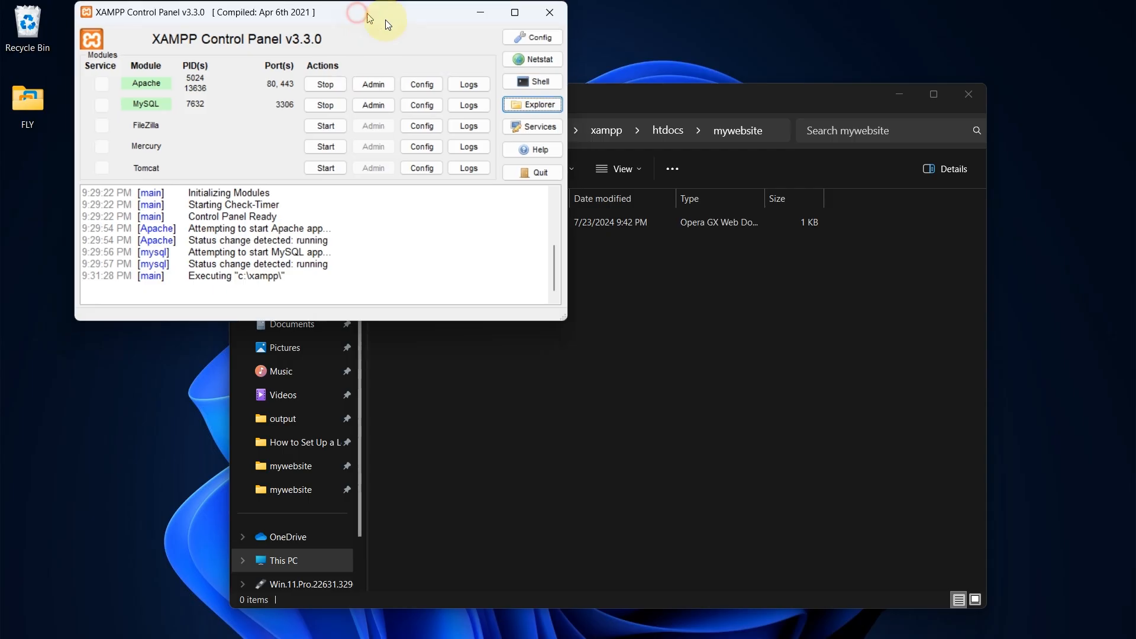
- Switch to the XAMPP Control Panel, reposition its window and stop the MySQL module
drag(318, 13, 365, 23)
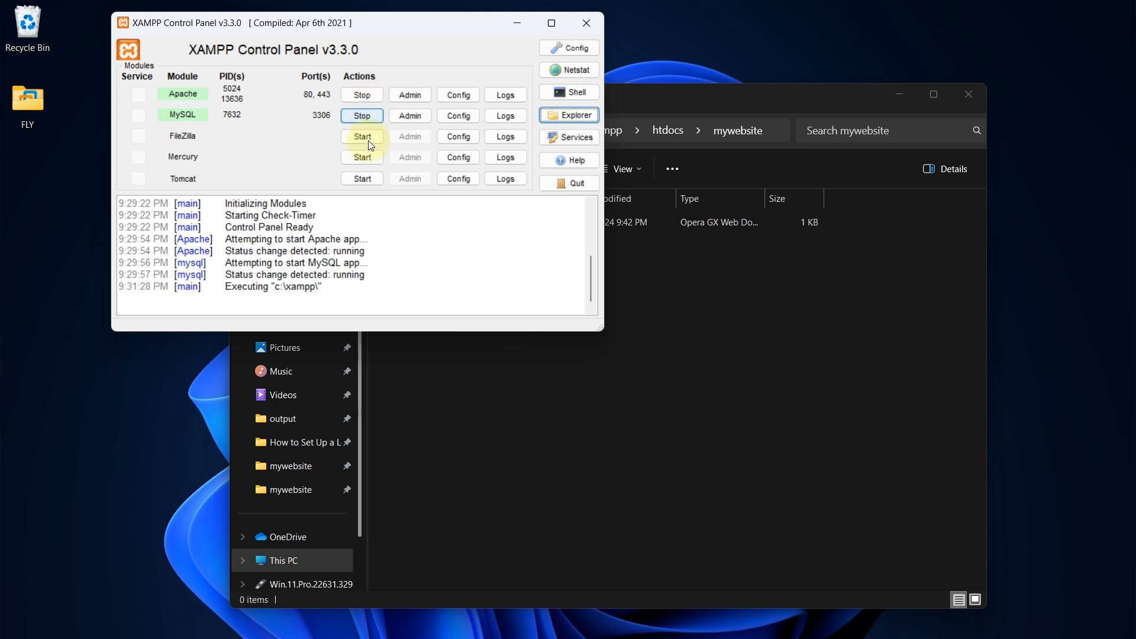
click(377, 115)
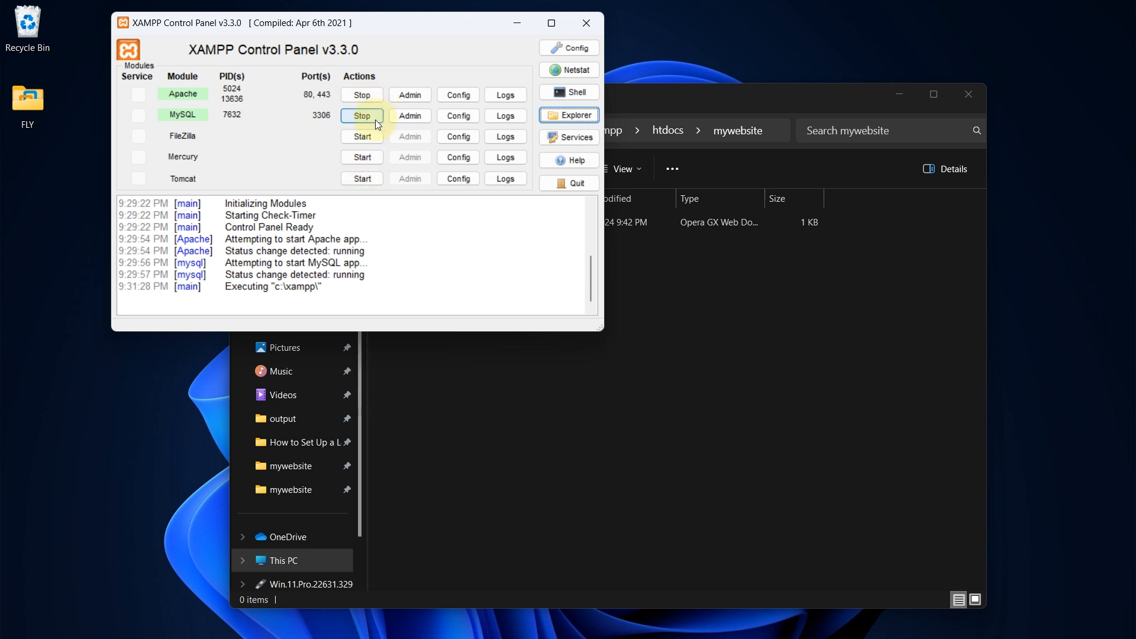